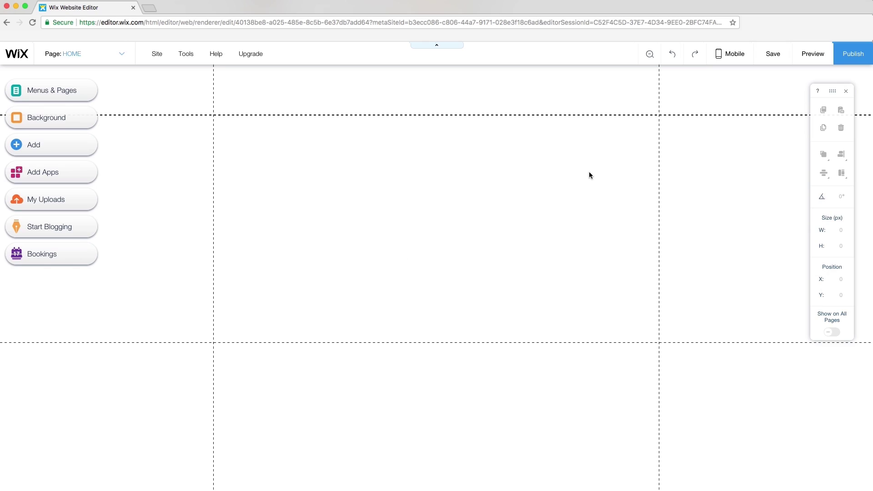
- Save the site to a free Wix.com domain with the address ending my-website
click(774, 54)
triple_click(455, 284)
text(my-website)
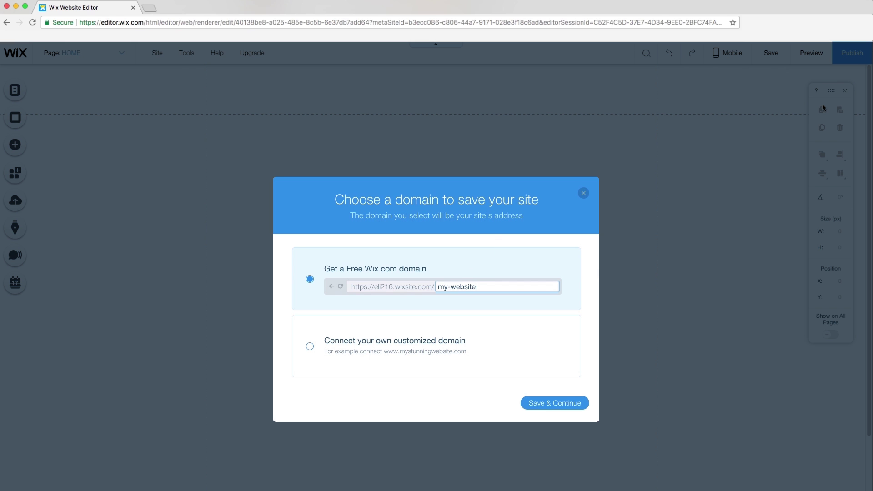
click(544, 404)
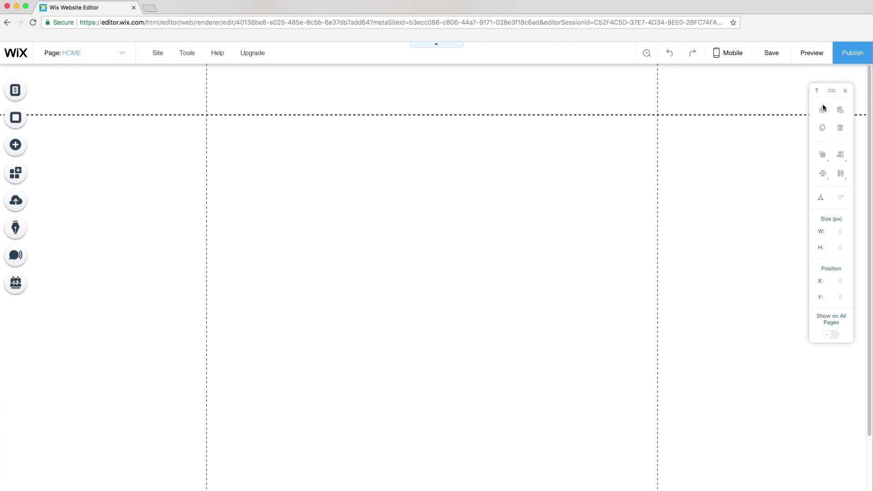
- Upload blue_ez0001.jpg to the playground folder and set it as the page background image
click(20, 118)
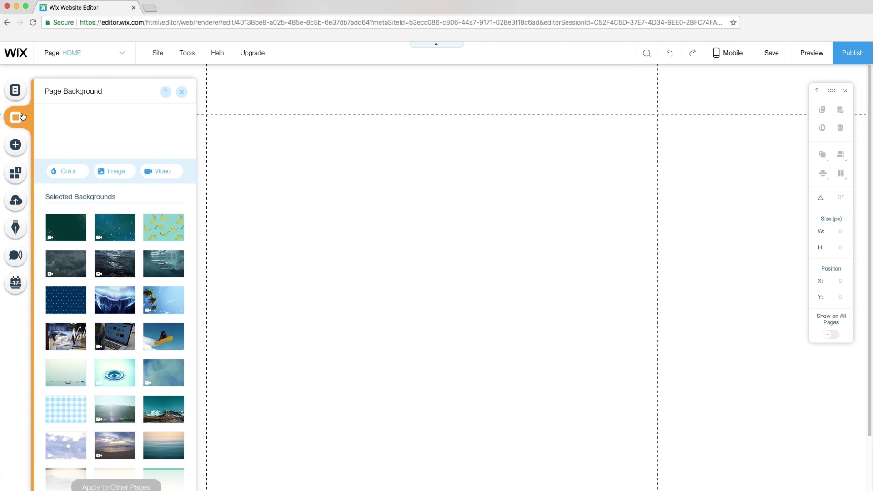
click(110, 171)
click(130, 276)
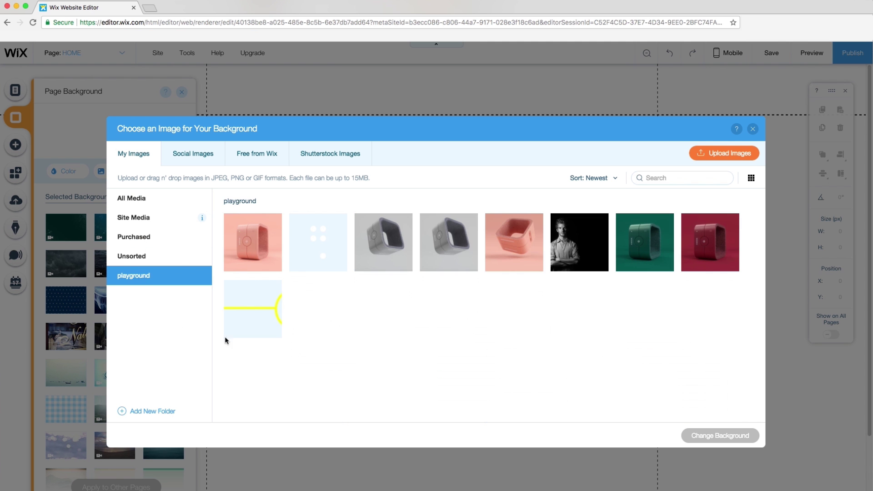
click(699, 153)
click(672, 415)
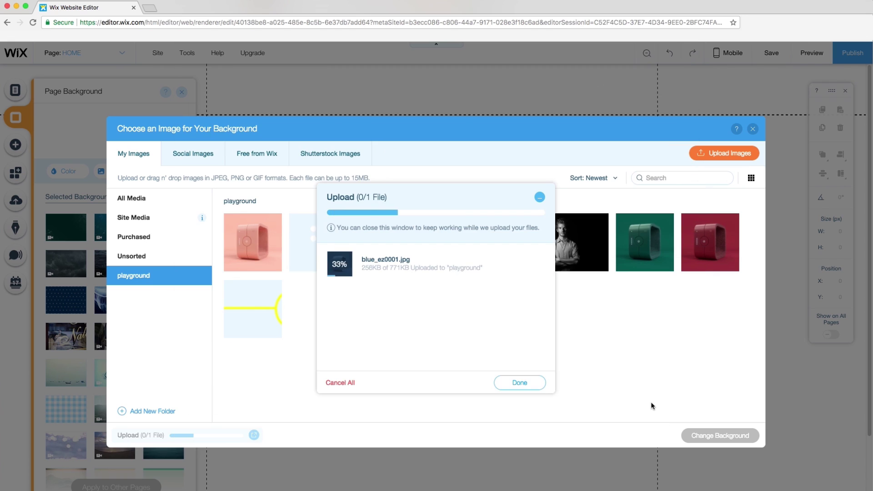
click(696, 435)
click(182, 93)
- Add the white dots logo image from the playground folder to the page
click(15, 144)
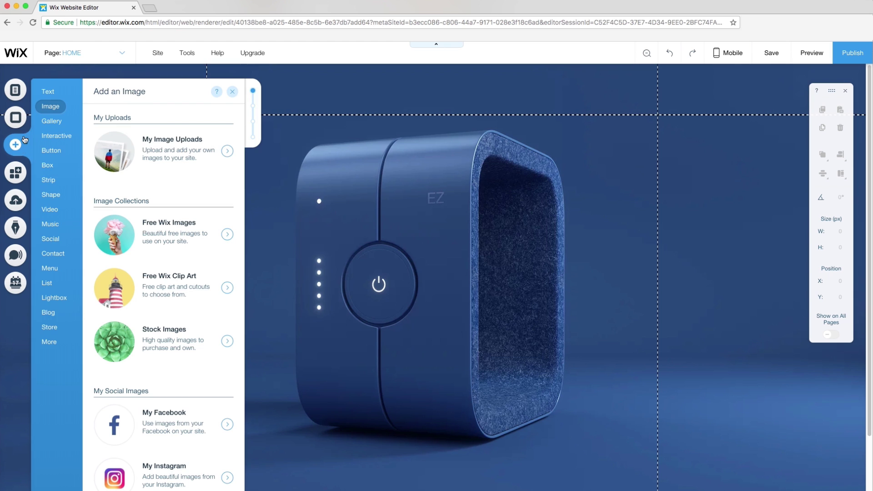
click(173, 136)
click(133, 275)
click(385, 250)
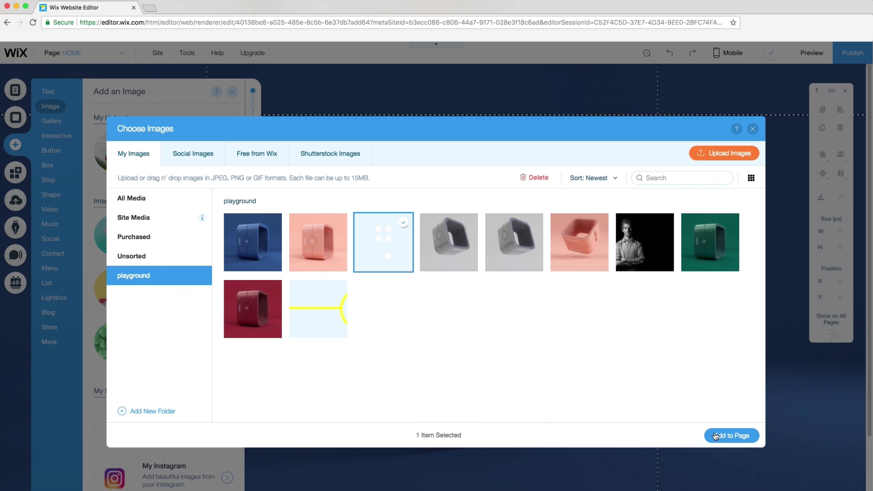
click(731, 435)
- Pin the dots image to the top-left corner of the screen with a 63 px horizontal and 42 px vertical offset
right_click(436, 291)
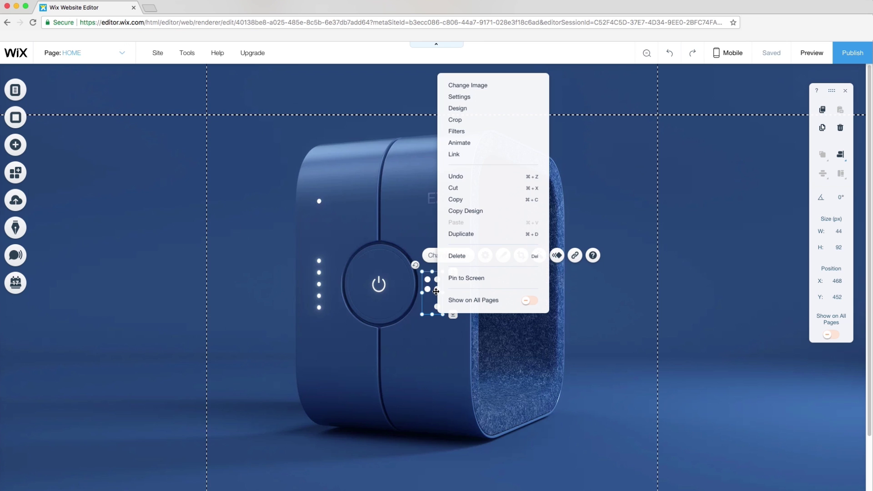
click(464, 280)
click(494, 184)
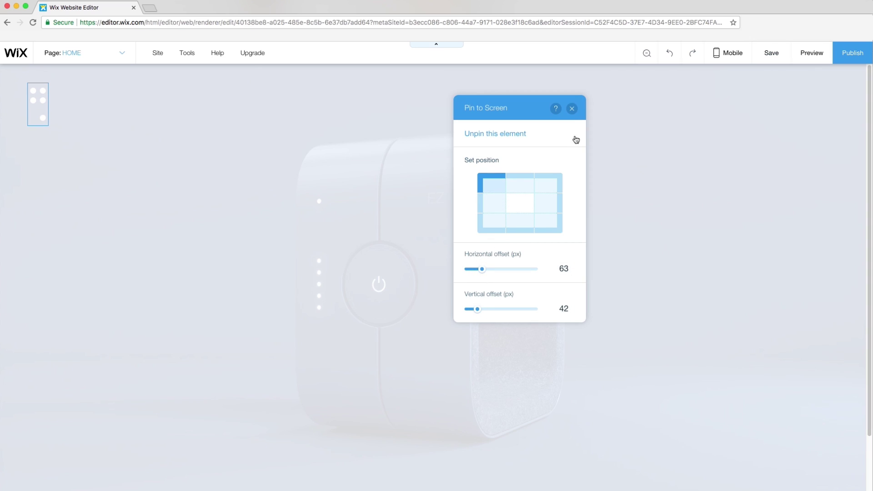
click(571, 108)
- Add the themed yellow text button to the page and label it "Make life EZ."
click(16, 144)
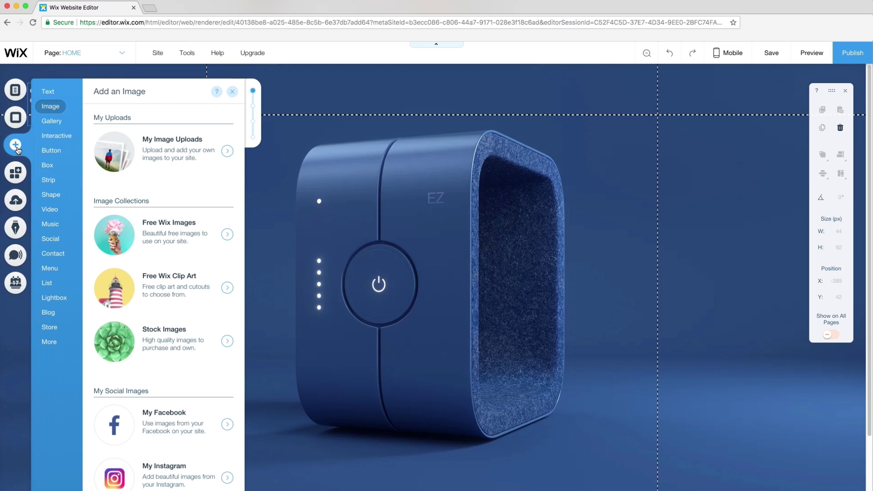
click(51, 151)
drag(198, 188, 382, 218)
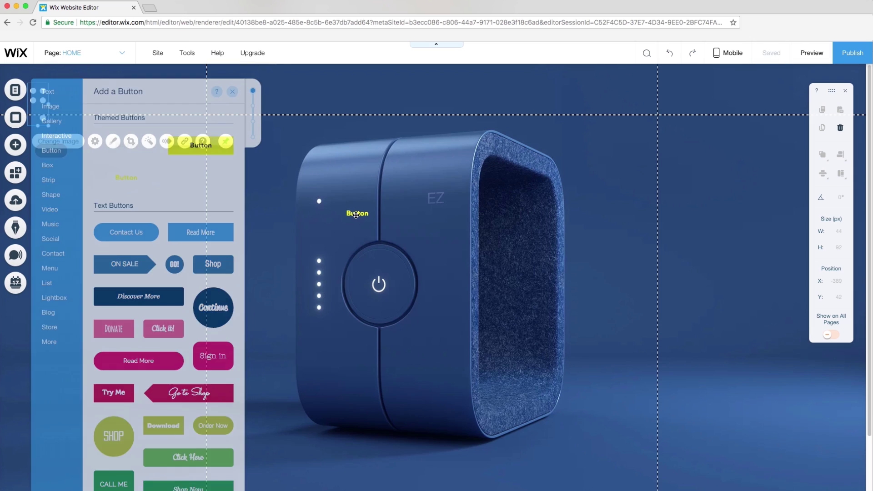
click(348, 188)
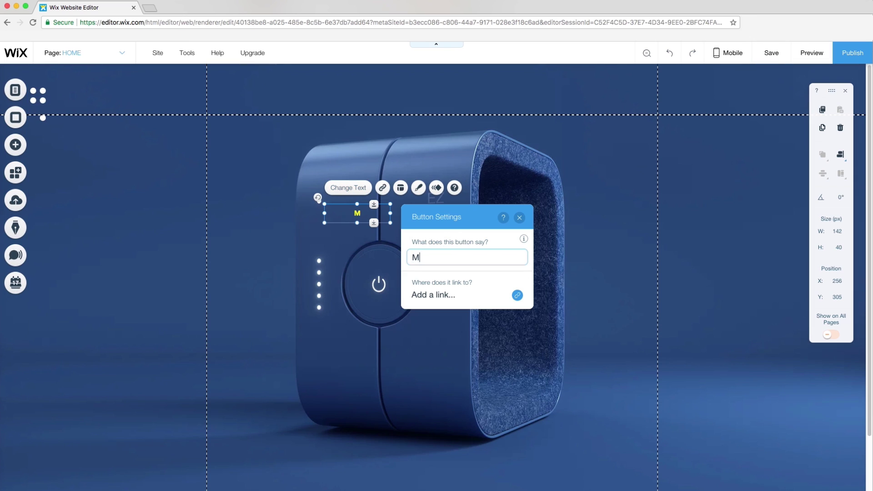
click(519, 217)
- Rotate the "Make life EZ." button to 270° and pin it to the screen's top-left, just below the dots image
drag(318, 197, 339, 254)
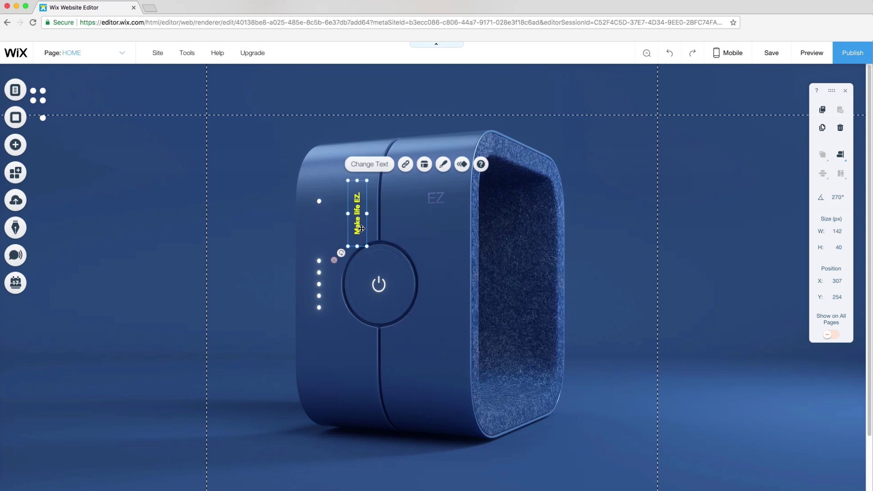
right_click(358, 219)
click(400, 335)
click(416, 270)
drag(397, 355, 400, 359)
click(496, 194)
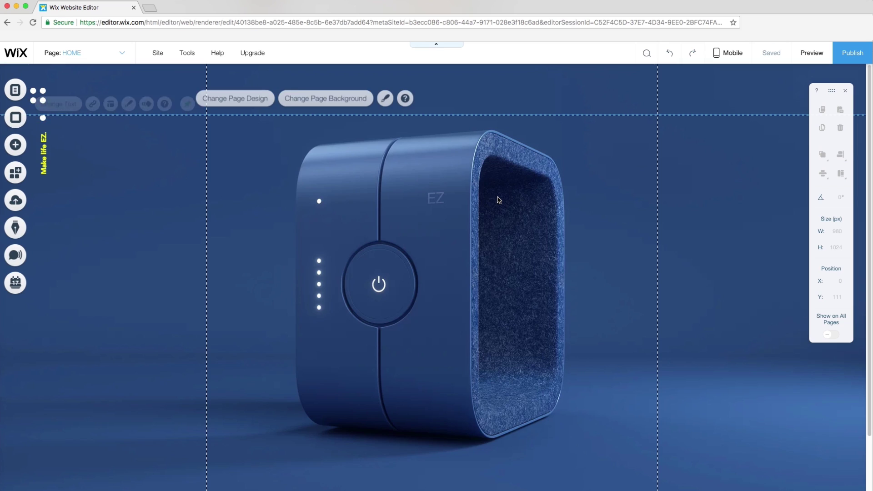
- Add the light themed container box to the page and enlarge it to about 915 by 491 px
click(15, 145)
click(48, 166)
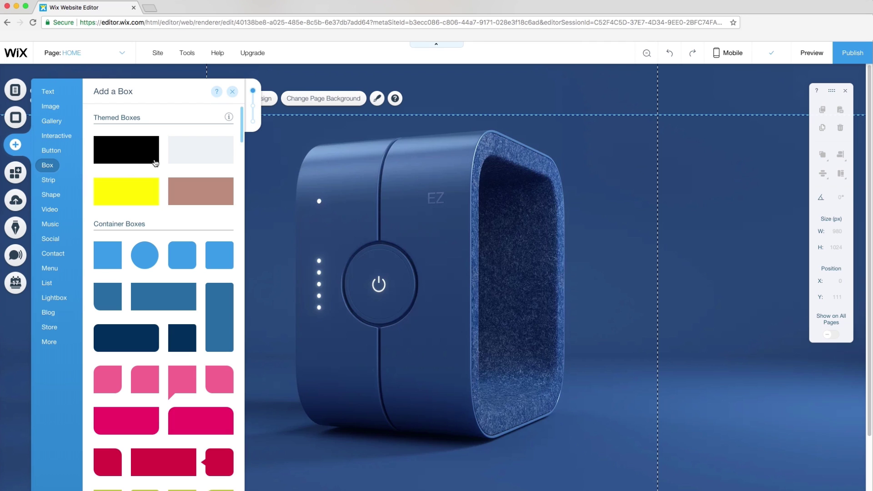
drag(182, 157, 318, 273)
drag(545, 320, 648, 434)
drag(282, 435, 226, 436)
- Add a Large Heading text overlapping the box and widen it to about 801 px
click(15, 145)
click(50, 91)
drag(153, 194, 296, 157)
drag(412, 326, 623, 325)
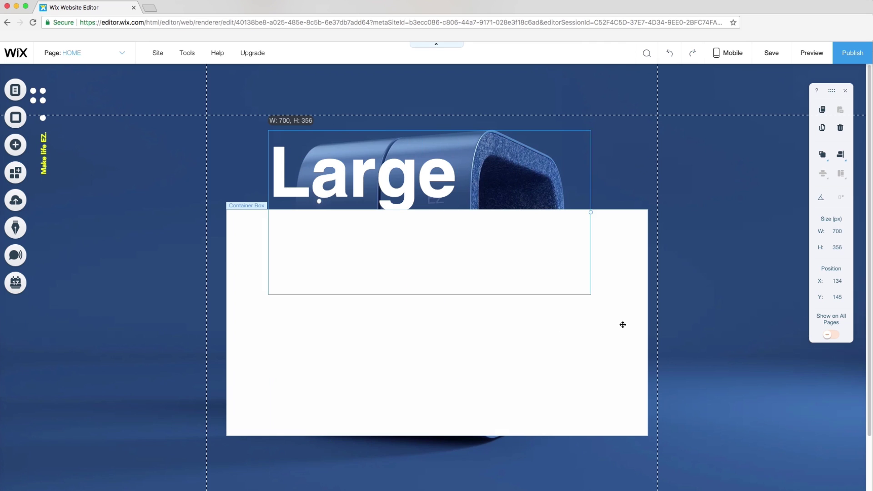
- Set the container box's background fill opacity to 0%
click(623, 325)
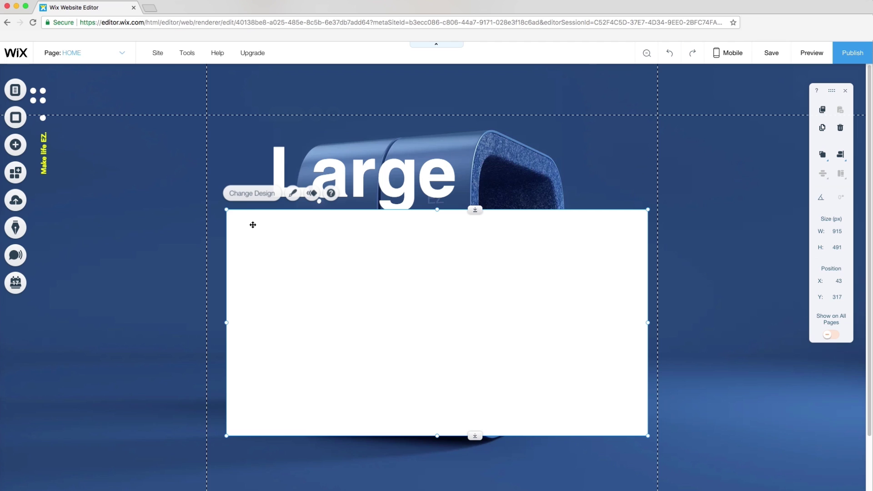
click(291, 194)
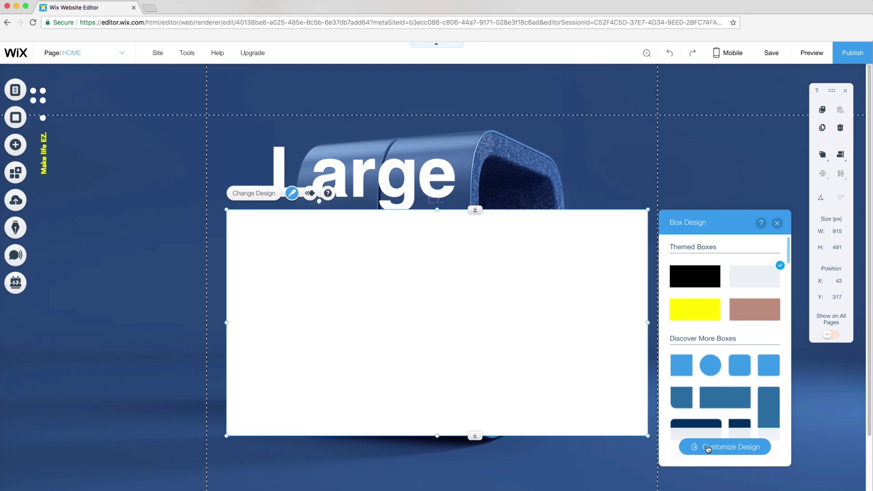
click(708, 448)
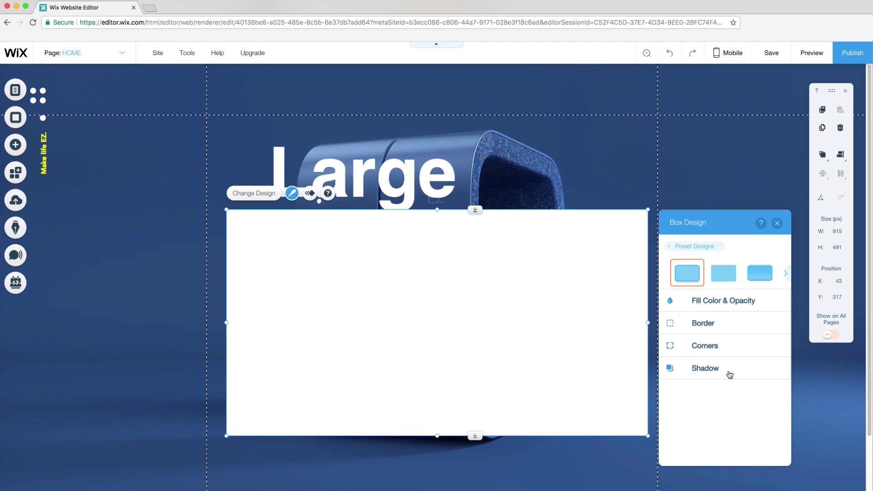
click(737, 301)
drag(731, 335, 687, 335)
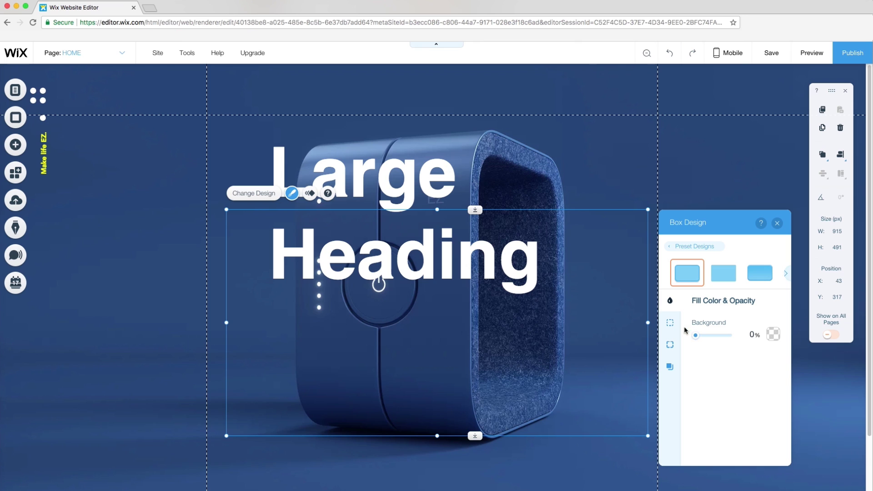
click(777, 223)
- Replace the heading text with "Play-" and "ground." on two lines
click(377, 200)
double_click(378, 200)
text(Play-)
key(Return)
text(ground.)
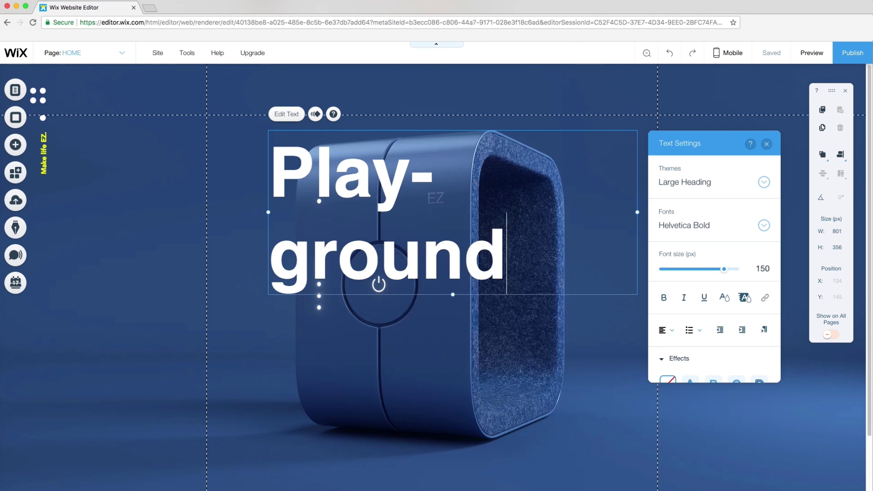
- Move the "Play-ground." heading into the lower left of the transparent box and tighten its line spacing
drag(378, 200, 380, 255)
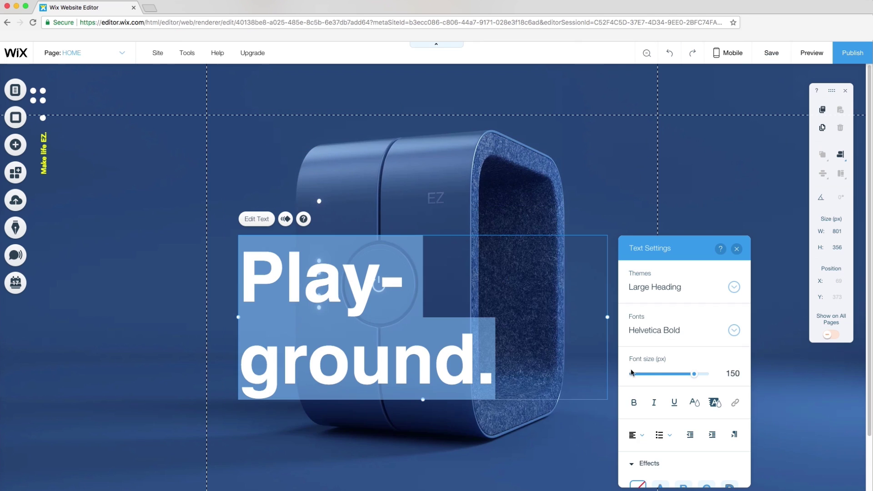
scroll(715, 477, down, 5)
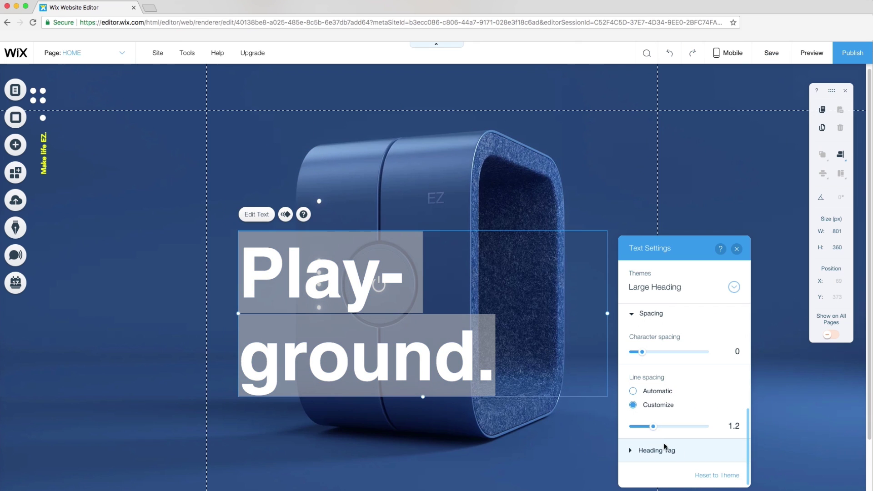
click(767, 364)
drag(380, 264, 381, 297)
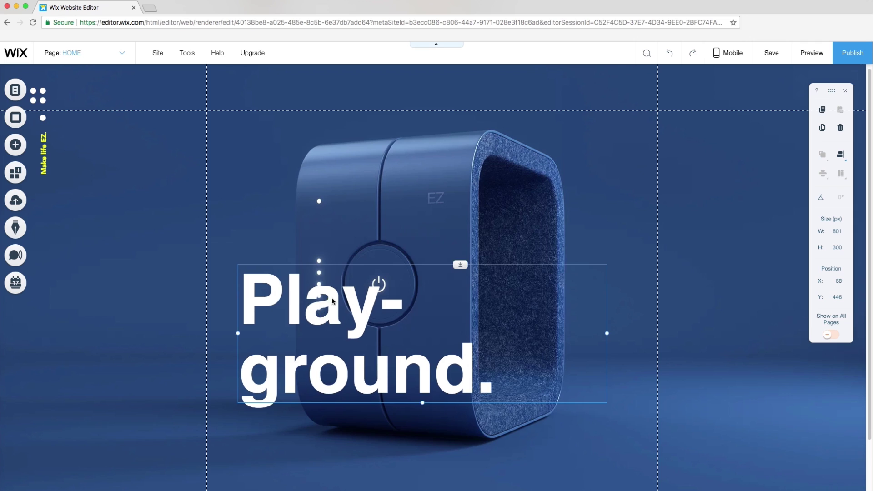
- Pin the container box to the screen's bottom-left corner with a horizontal offset of about 48 px, and preview the site
click(394, 214)
right_click(394, 215)
click(412, 372)
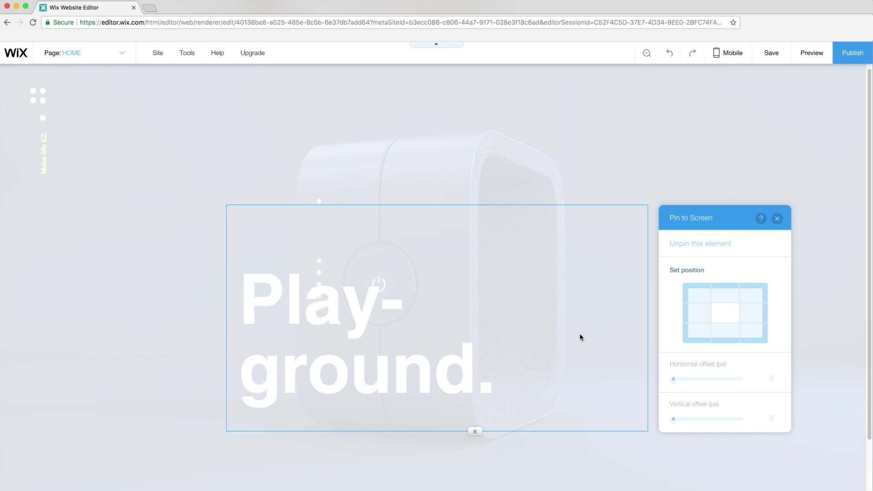
click(694, 336)
drag(677, 379, 685, 383)
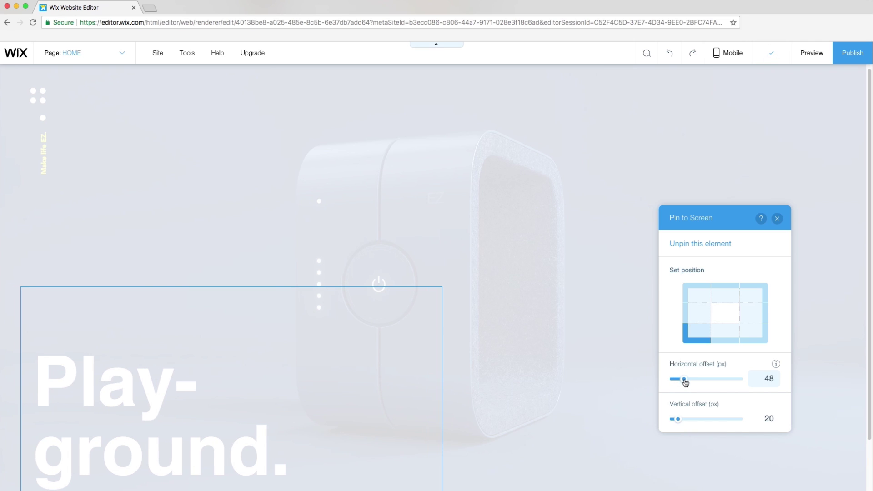
click(777, 218)
click(812, 52)
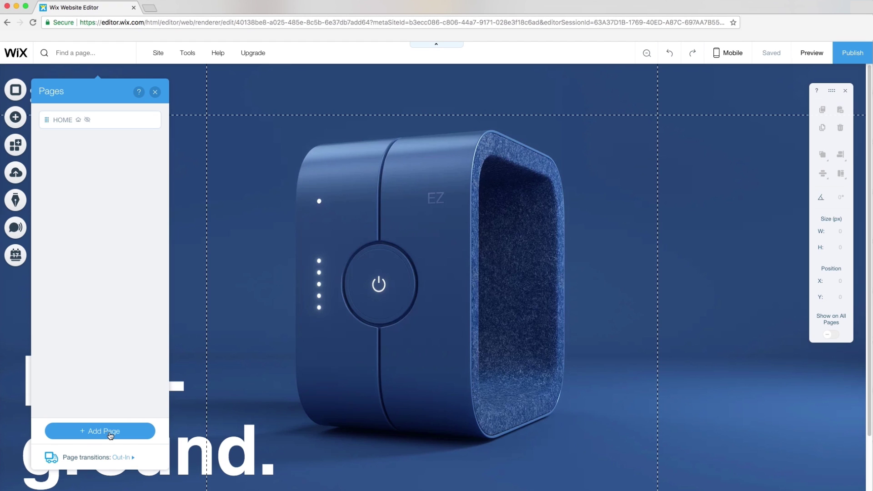
- Add a menu link of type Lightbox and create a new lightbox from the "Welcome to my site!" template
click(110, 436)
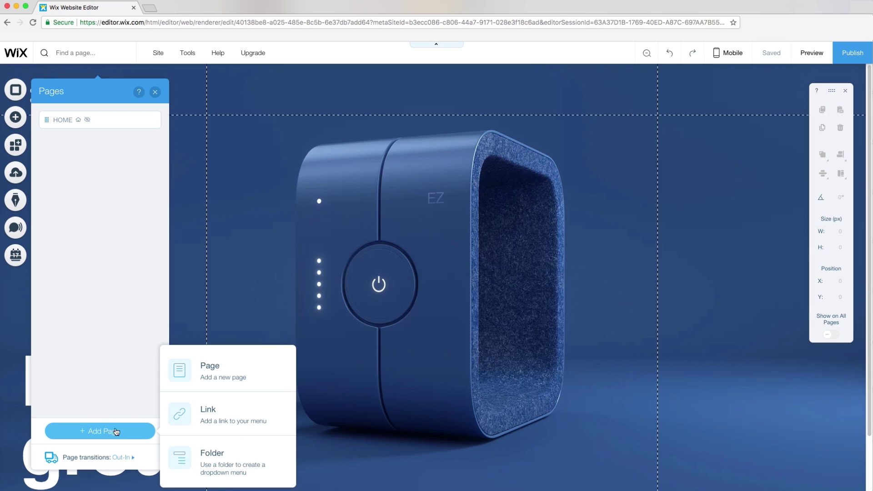
click(212, 409)
click(341, 320)
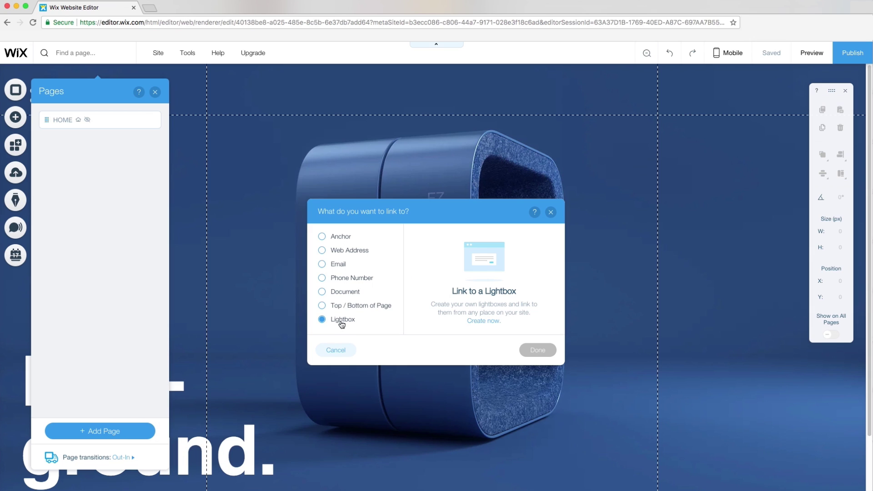
click(473, 323)
click(182, 189)
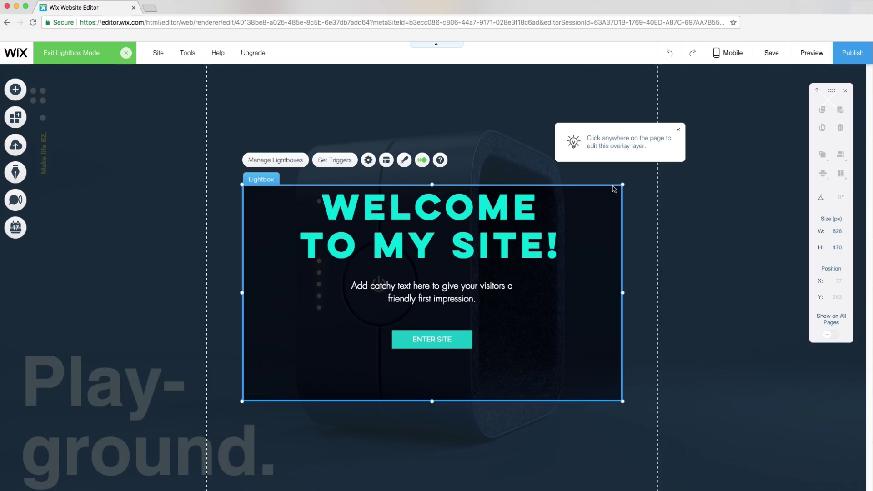
- Enlarge the lightbox to about 984 by 999 px and change its background colour to light grey
click(550, 165)
click(368, 77)
click(694, 196)
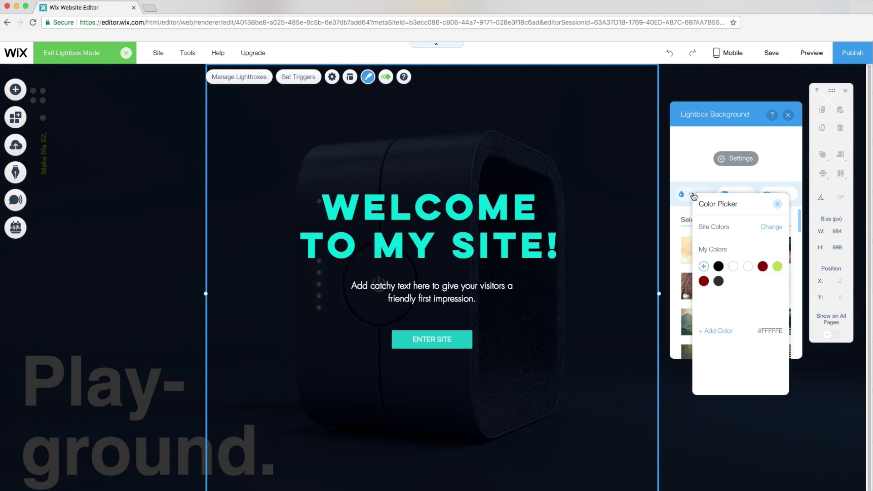
click(707, 275)
click(778, 204)
- Delete the welcome heading, the catchy text paragraph and the Enter Site button from the lightbox
click(458, 220)
key(Delete)
click(432, 291)
key(Delete)
click(427, 339)
key(Delete)
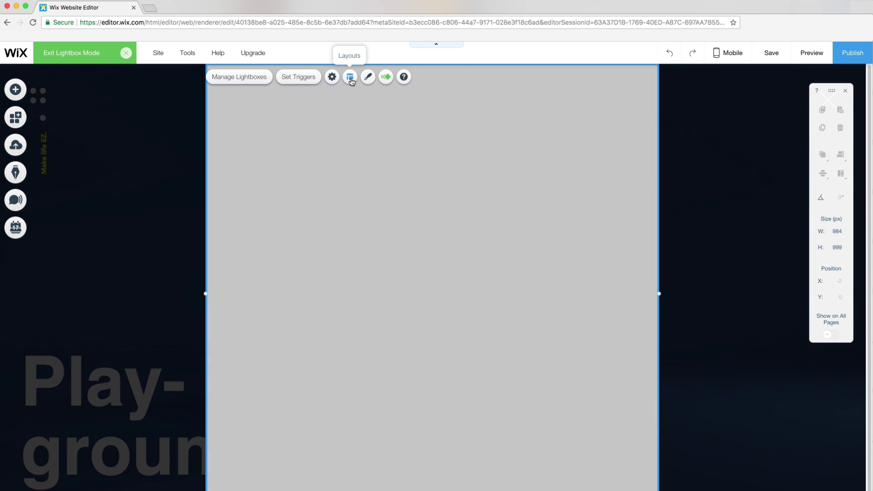
- Set the lightbox position to the middle left of the screen
click(351, 80)
click(703, 187)
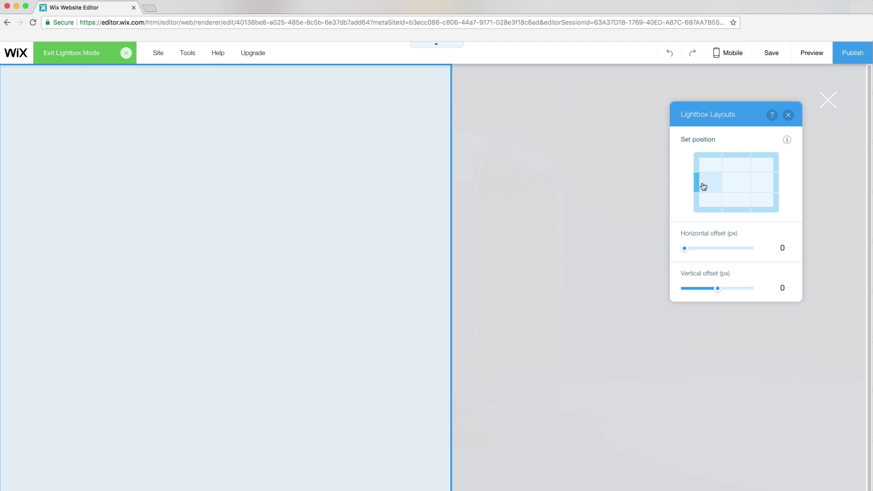
click(784, 114)
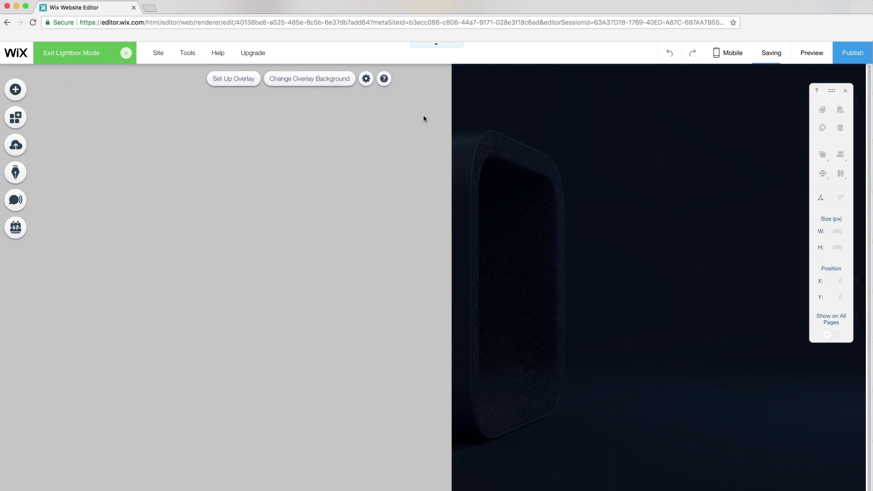
- Set the tilted pink speaker image from the playground folder as the lightbox's overlay background
click(297, 82)
click(135, 165)
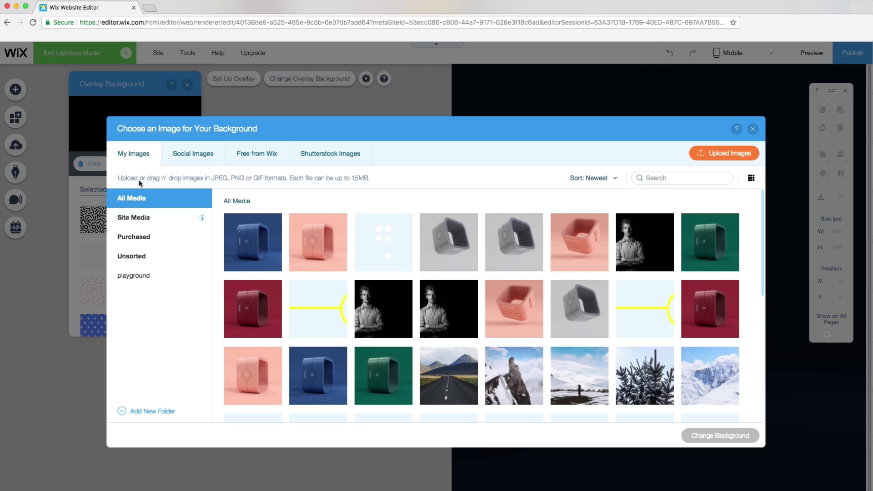
click(132, 275)
click(577, 238)
click(719, 432)
- Set the overlay background image's scaling to Original Size and finish its image settings
click(126, 243)
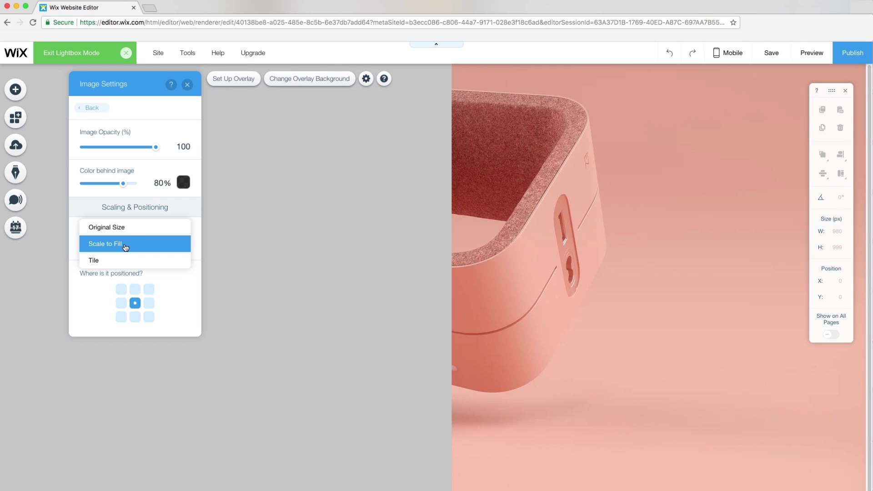
click(132, 231)
click(187, 86)
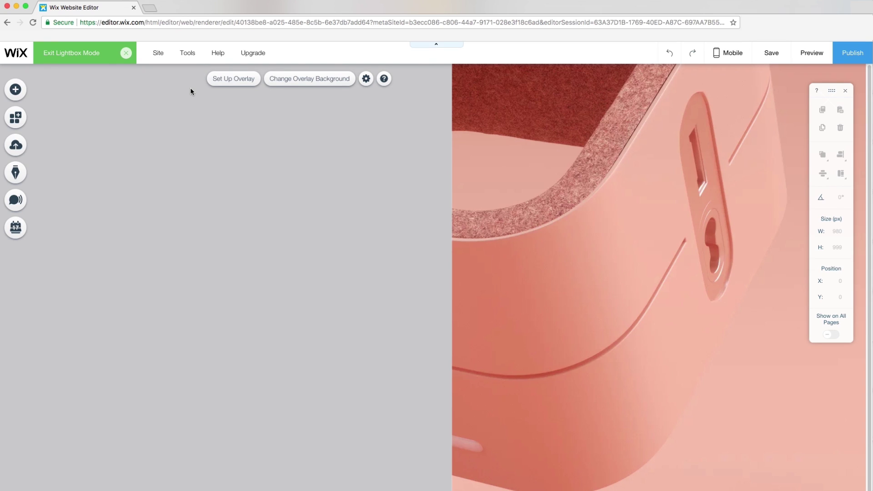
- Add the heading "Synchronizing your home devices to one place has never been so easy.", widen it to about 444 px and place it near the lightbox's top
click(15, 89)
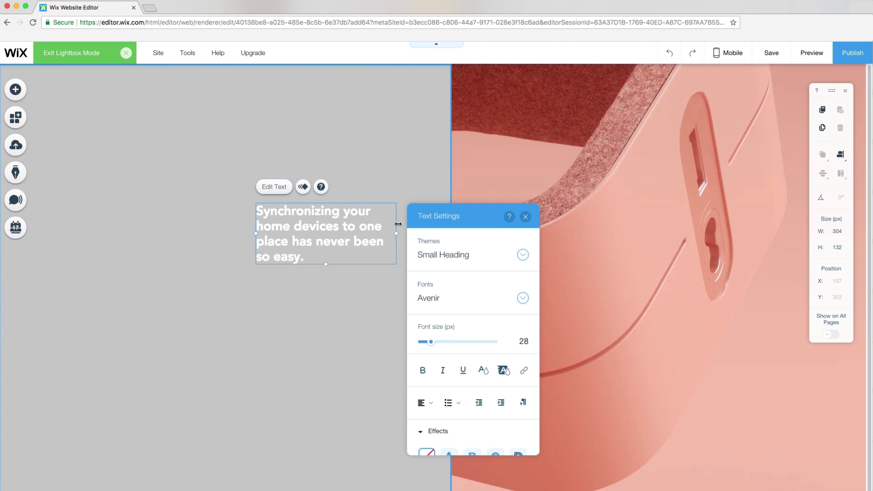
drag(398, 225, 461, 244)
click(492, 255)
click(487, 219)
drag(343, 214, 220, 126)
- Duplicate the heading below itself, change its text to "01", shrink its box to about 74 px wide and colour it yellow
key(super+d)
drag(238, 95, 221, 223)
double_click(220, 223)
text(01)
drag(336, 220, 166, 223)
click(150, 192)
click(254, 376)
click(197, 315)
click(294, 222)
- Add a yellow horizontal line, shorten it to underline the "01" number and group the two elements
click(15, 90)
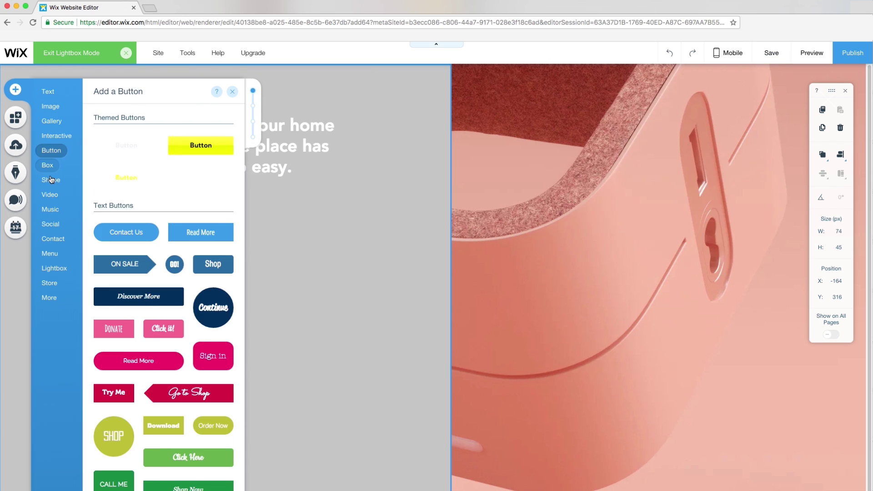
click(51, 179)
drag(223, 136, 394, 288)
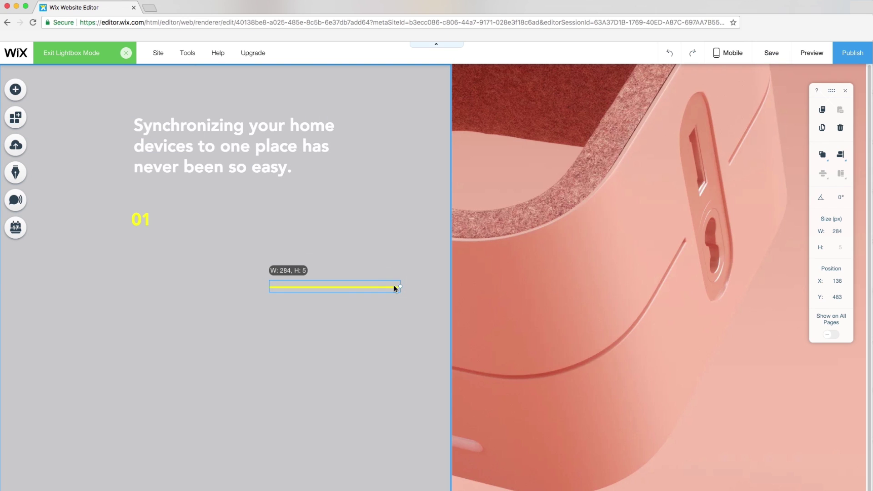
drag(146, 236, 147, 236)
shift+click(150, 221)
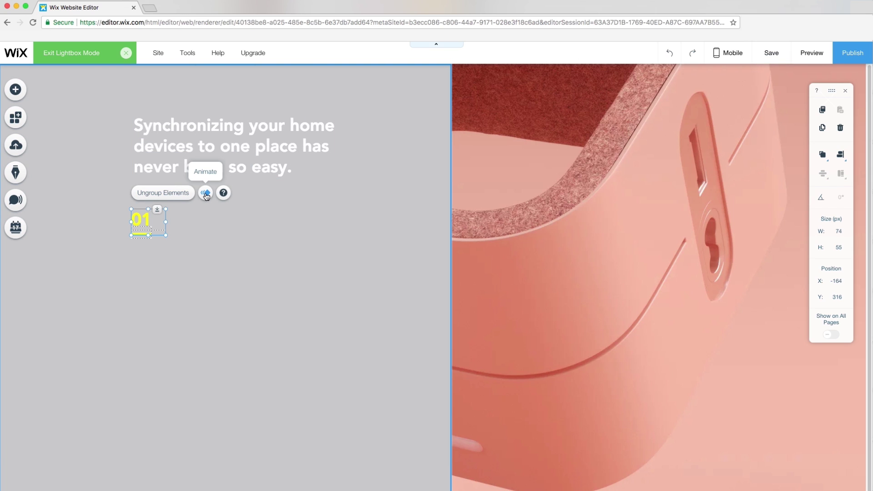
- Give the "01" group a Float-In animation coming from the top
click(206, 195)
click(239, 312)
click(243, 465)
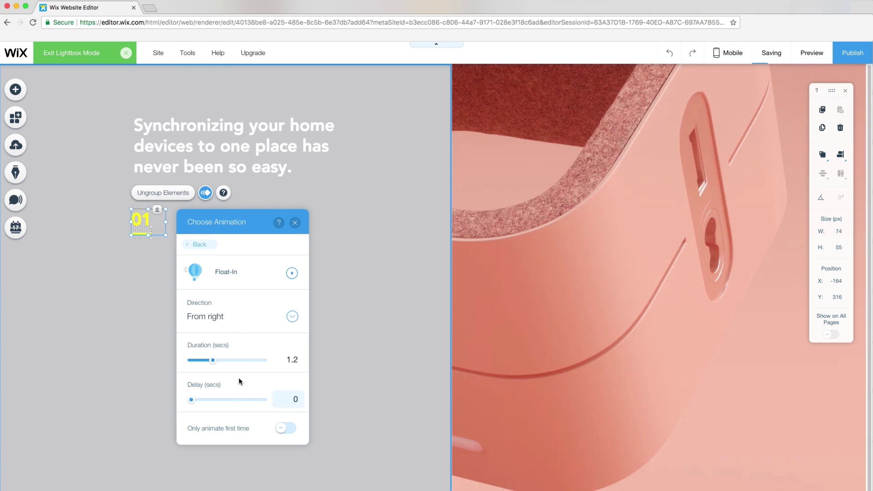
click(233, 311)
click(237, 304)
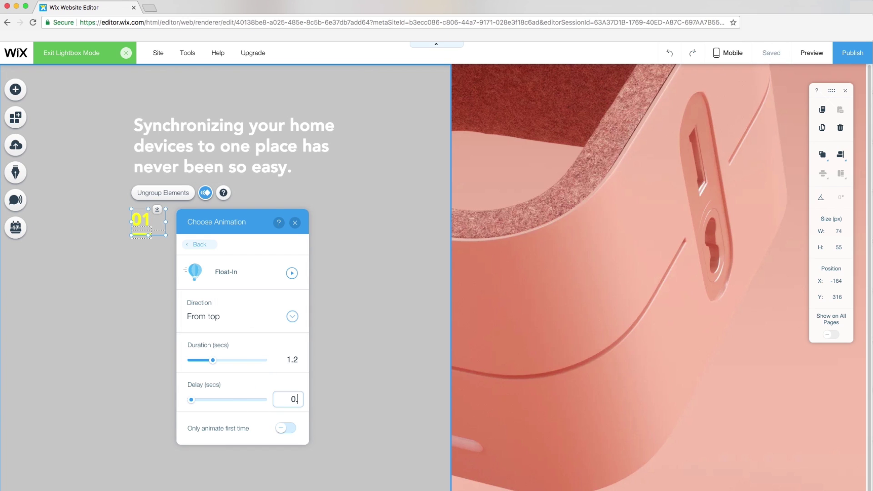
- Give the Synchronizing heading a Float-In animation from the top with a 0.1 second delay
click(236, 146)
click(180, 99)
click(416, 371)
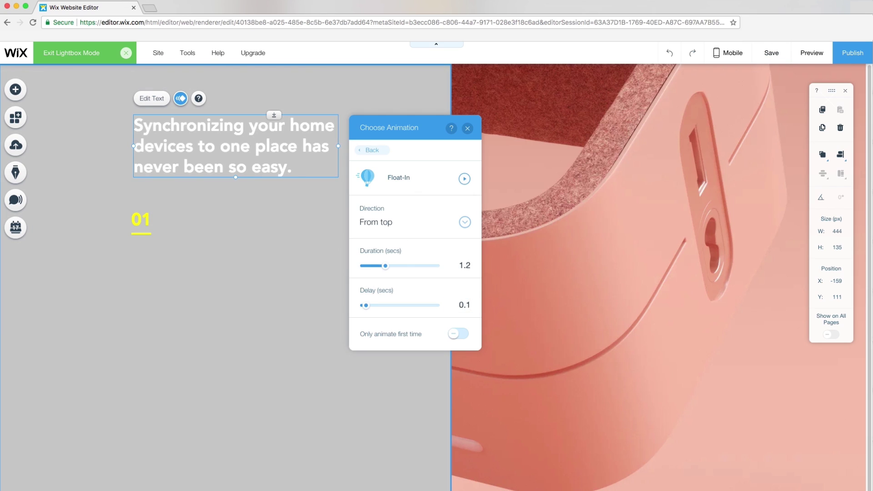
click(468, 128)
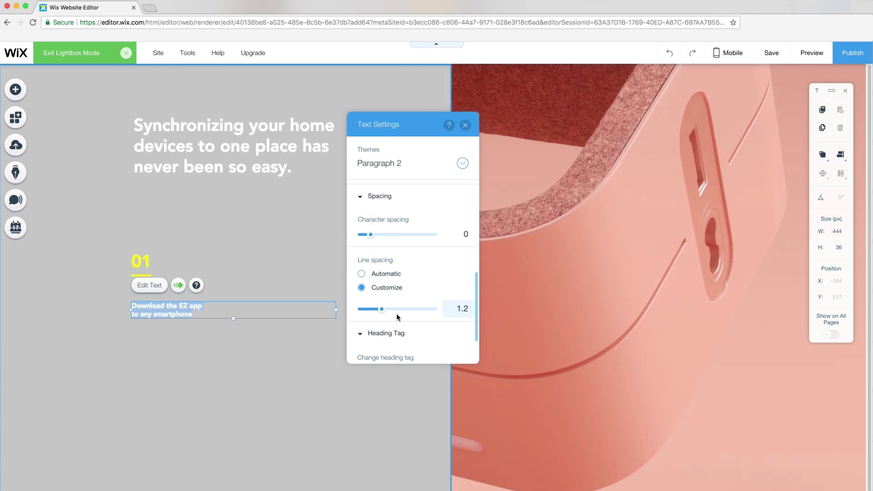
- Narrow the "Download the EZ app to any smartphone" caption to 191 px, set its line spacing to 1.5 and preview the lightbox
click(267, 312)
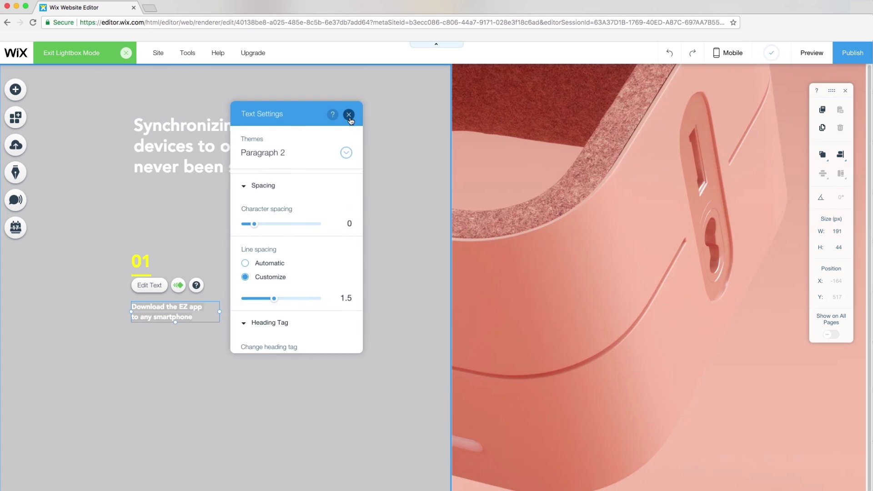
click(178, 286)
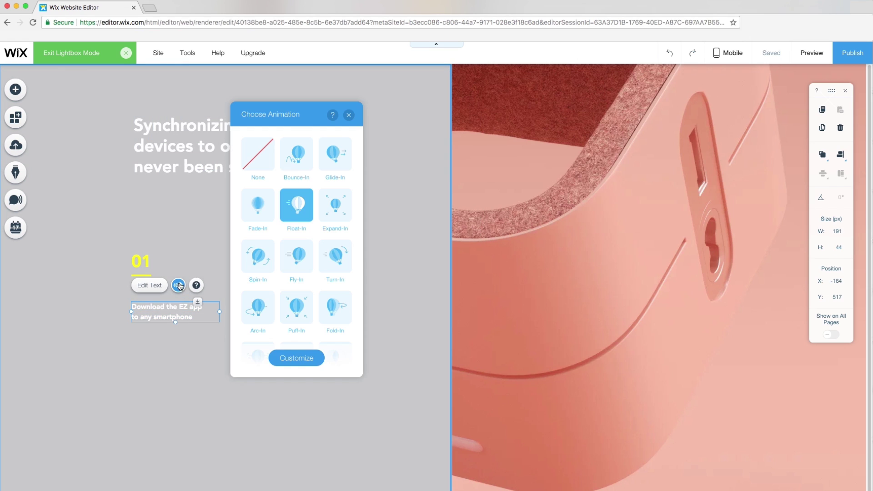
click(296, 357)
click(348, 115)
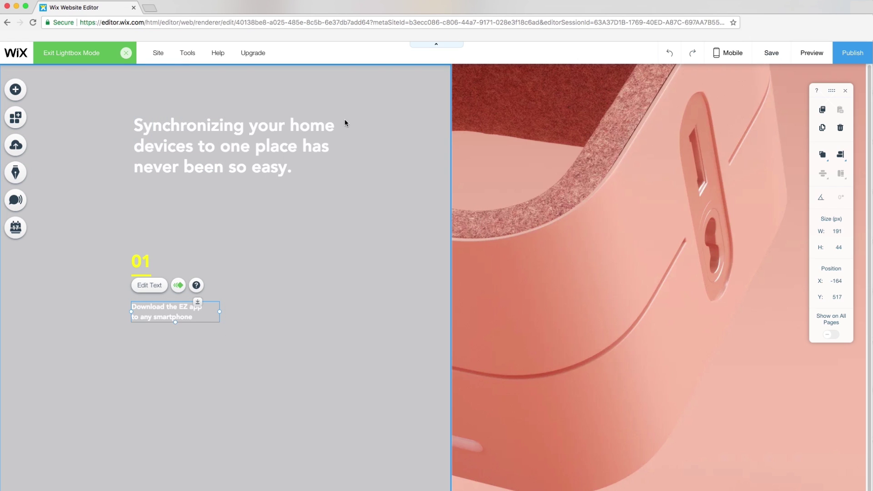
click(811, 54)
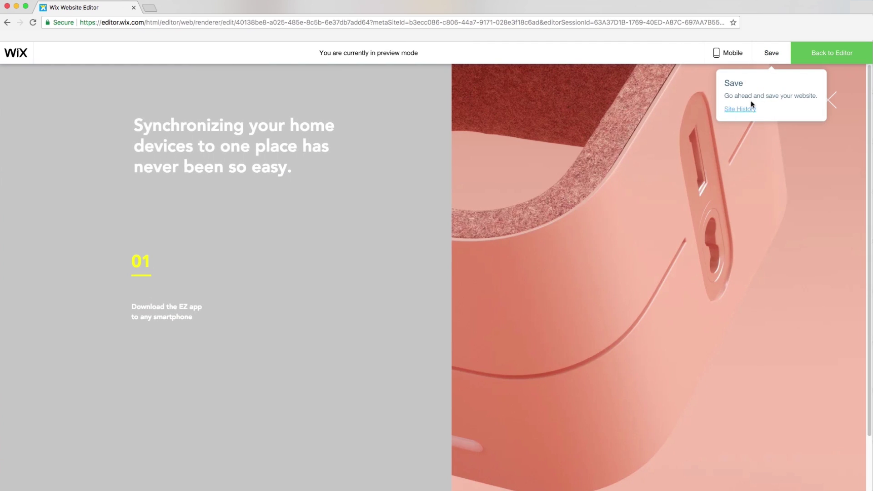
click(804, 59)
- Make two copies of the "01" number with its caption, placing them in a row to the right of the original
click(150, 262)
shift+click(182, 308)
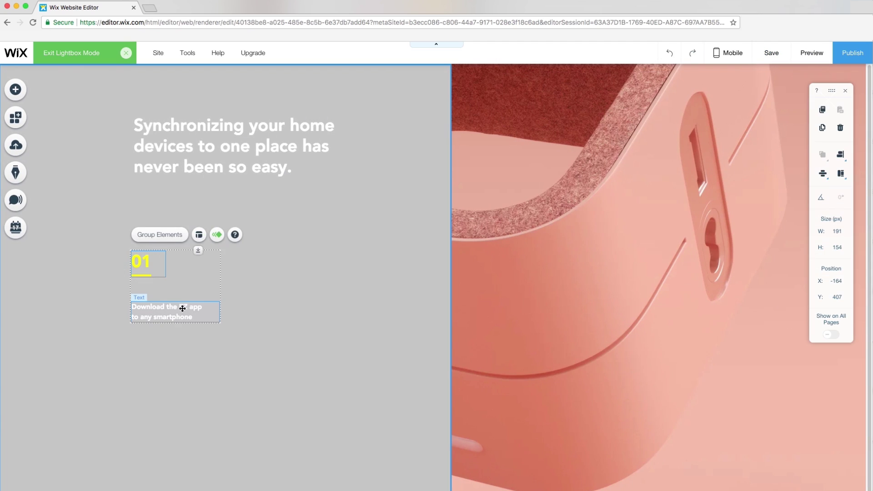
drag(153, 265, 242, 262)
drag(246, 263, 336, 261)
- Change the numbers of the second and third columns to "02" and "03"
click(487, 257)
click(234, 262)
double_click(234, 262)
text(02)
click(331, 259)
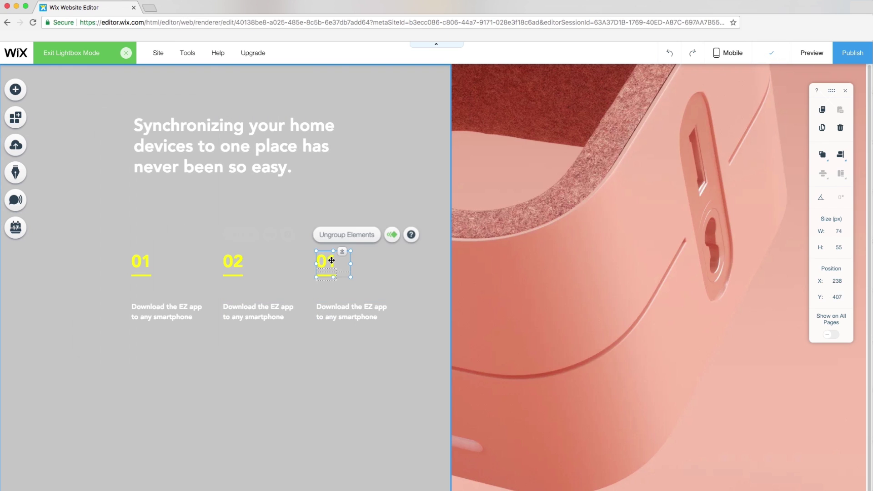
double_click(327, 255)
text(03)
click(450, 282)
- Shift the third and second columns slightly right so that all three columns are evenly spaced
click(329, 264)
shift+click(348, 308)
drag(332, 263, 339, 263)
drag(266, 305, 270, 305)
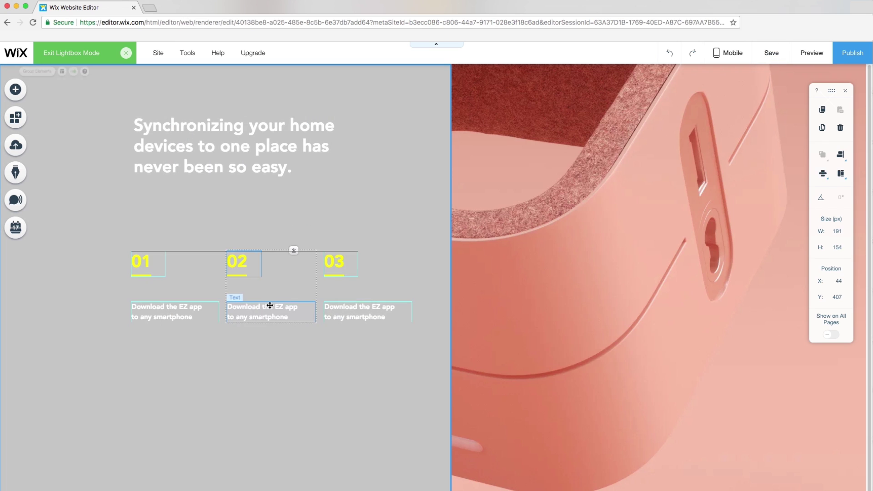
- Change the captions to "Connect EZ to your internet router" and "Sync your home devices with one tap", with 1.5 line spacing
double_click(270, 306)
text(Connect EZ to your internet router)
click(439, 298)
click(536, 321)
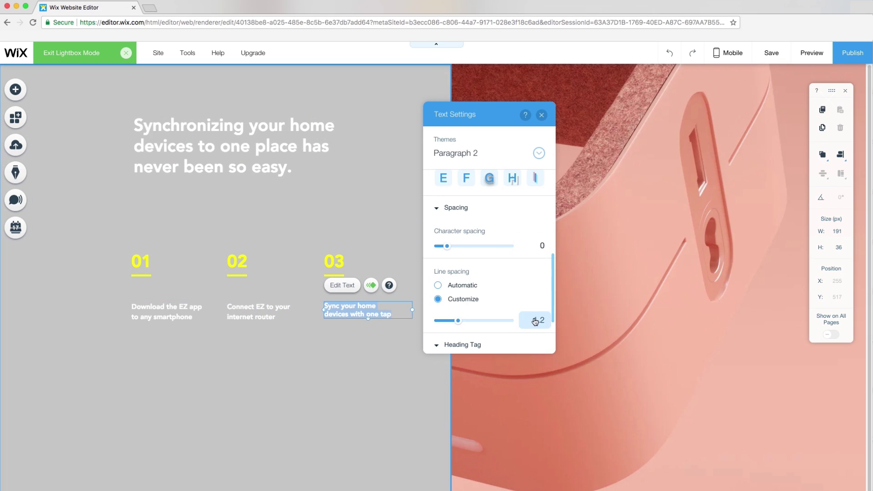
text(1.5)
click(581, 286)
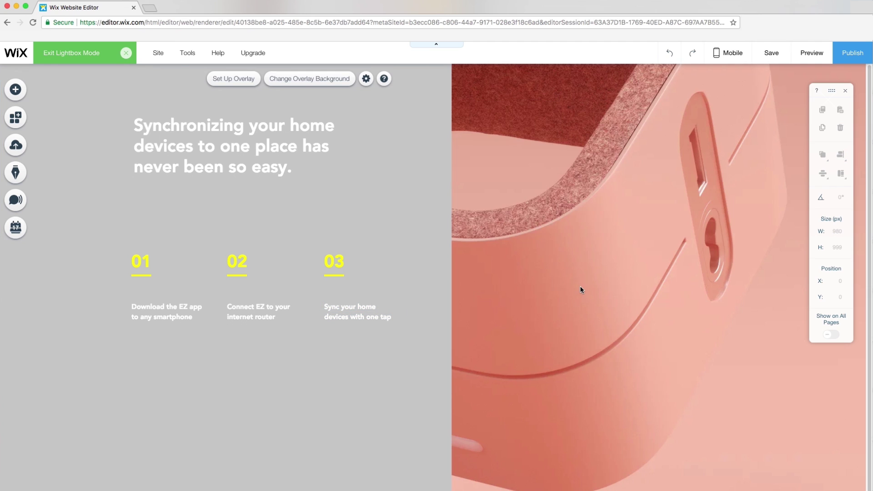
- Add a large white "How it Works" title in the lower-left area of the lightbox
click(15, 90)
click(49, 92)
drag(150, 195, 473, 121)
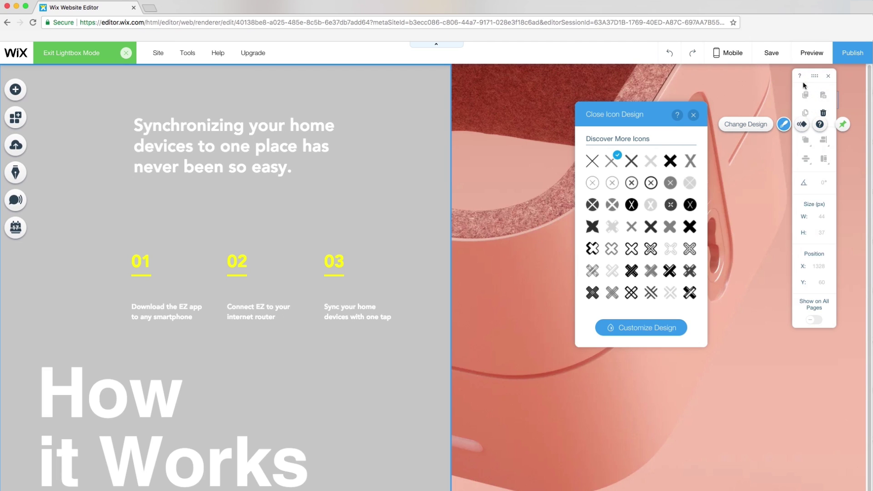
- Customize the lightbox's close icon design by setting its colour to white
click(647, 327)
click(627, 163)
click(691, 185)
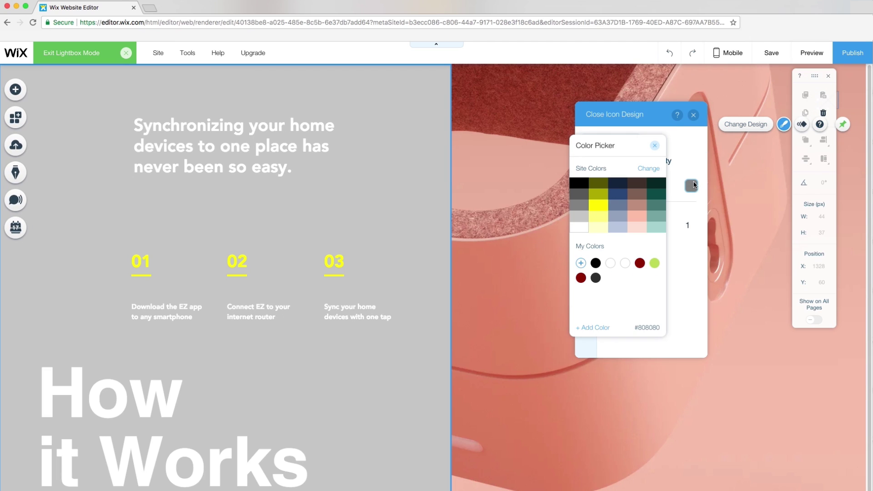
click(583, 228)
click(655, 145)
click(693, 115)
drag(814, 77, 824, 195)
click(472, 200)
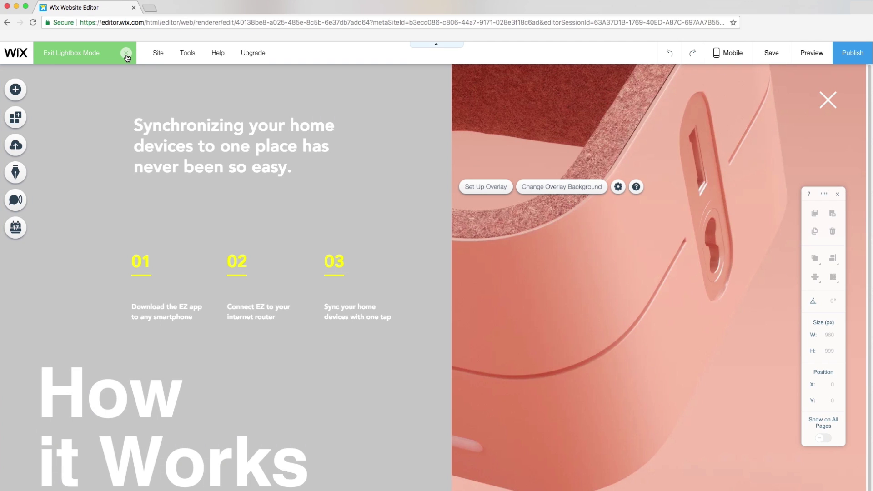
- Exit lightbox mode and rename the Welcome (Full Screen) lightbox to "How it Works"
click(126, 52)
click(135, 115)
click(152, 144)
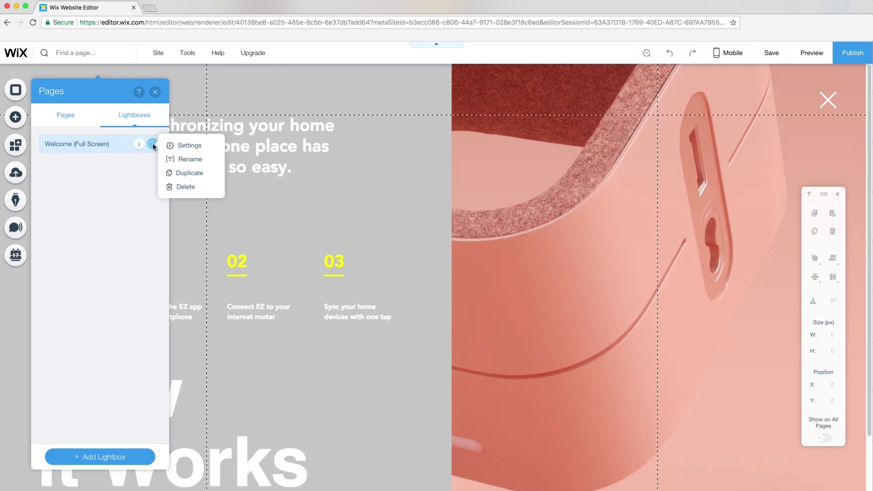
click(191, 159)
text(How )
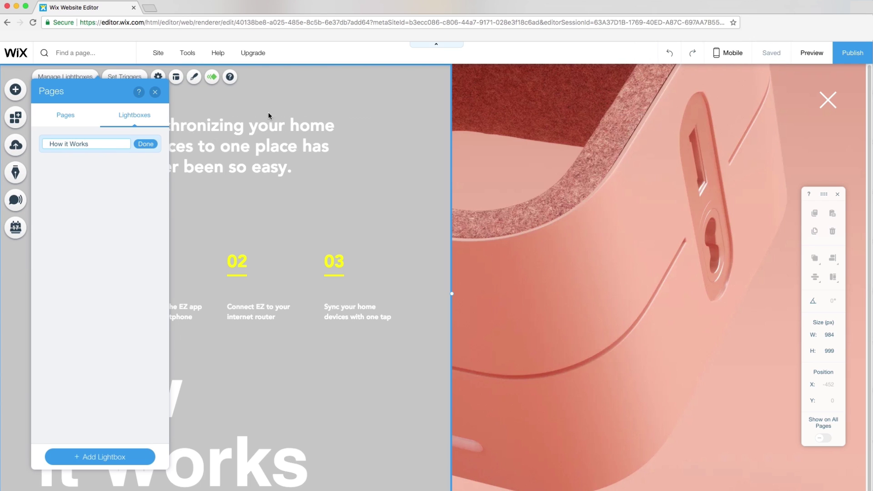
text(it Works)
key(Return)
- Create another lightbox from the dark "Welcome to my site!" template and enlarge it to about 982 by 966 px
click(99, 456)
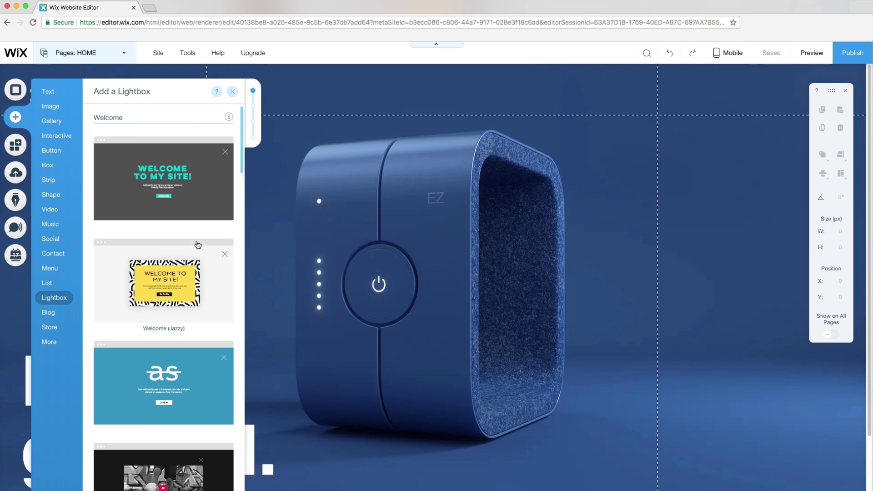
click(164, 181)
drag(637, 113, 659, 70)
- Delete the welcome heading, the text paragraph and the Enter Site button from the new lightbox
click(437, 255)
key(Delete)
click(434, 280)
key(Delete)
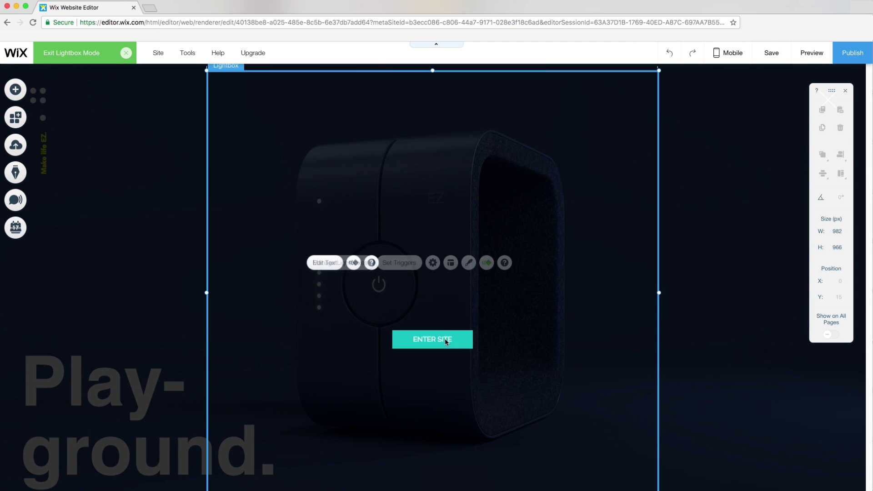
click(446, 341)
key(Delete)
- Set the grey speaker image as the new lightbox's overlay background
click(685, 185)
click(310, 78)
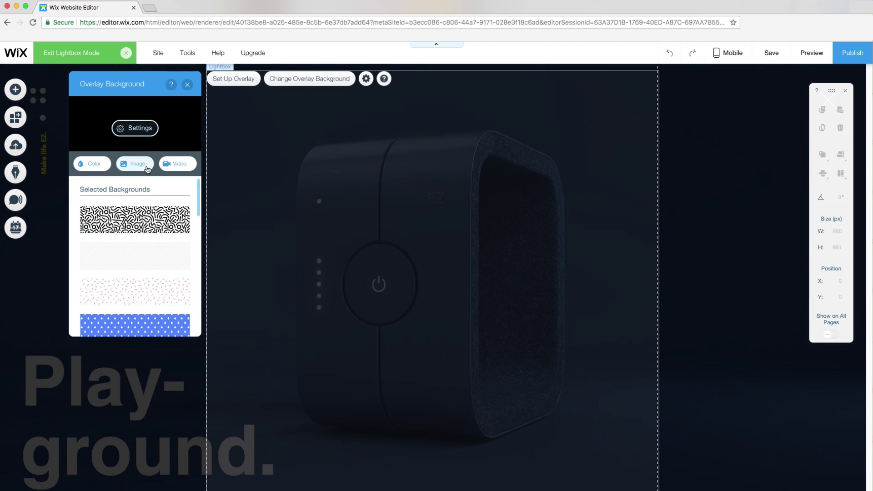
click(135, 164)
click(454, 243)
click(721, 436)
click(187, 85)
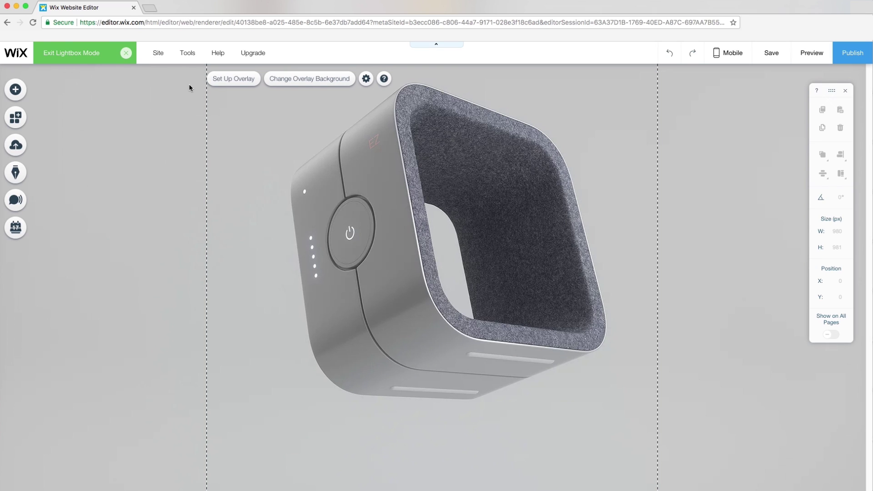
- Add the interactive baking-ingredients hover box to the lightbox and switch to its Hover state
click(16, 89)
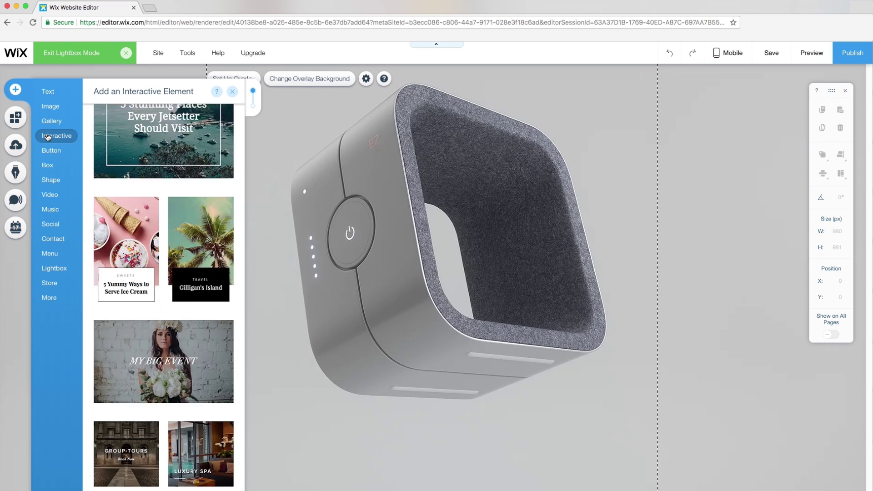
drag(164, 346, 496, 234)
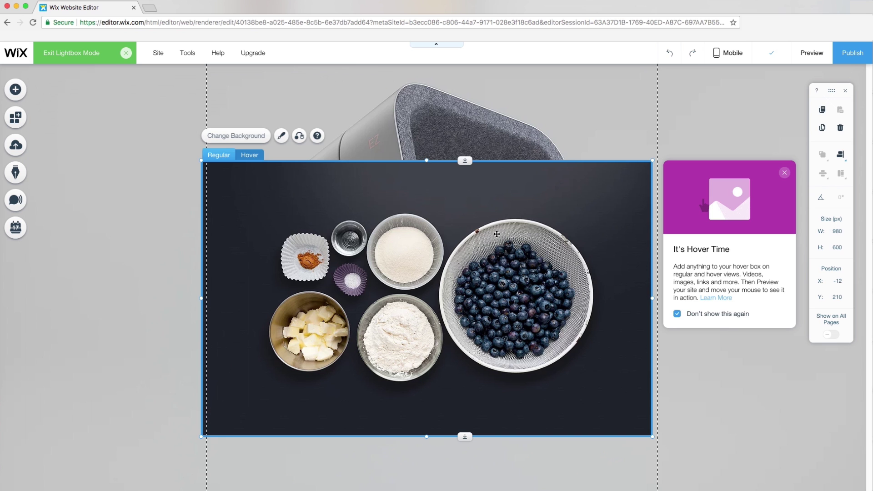
click(249, 155)
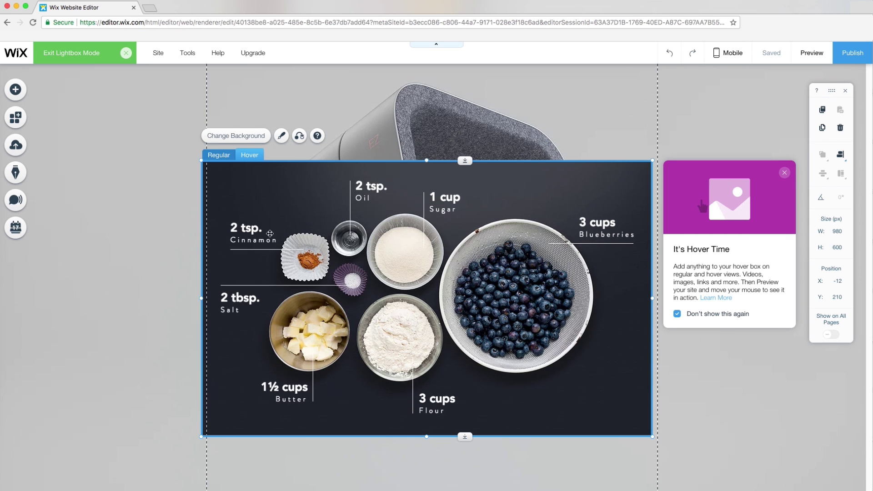
- Delete the ingredient labels and pointer lines from the hover state, keeping the "1½ cups Butter" label
click(248, 248)
key(Delete)
click(249, 285)
key(Delete)
click(248, 311)
key(Delete)
click(350, 203)
key(Delete)
click(369, 187)
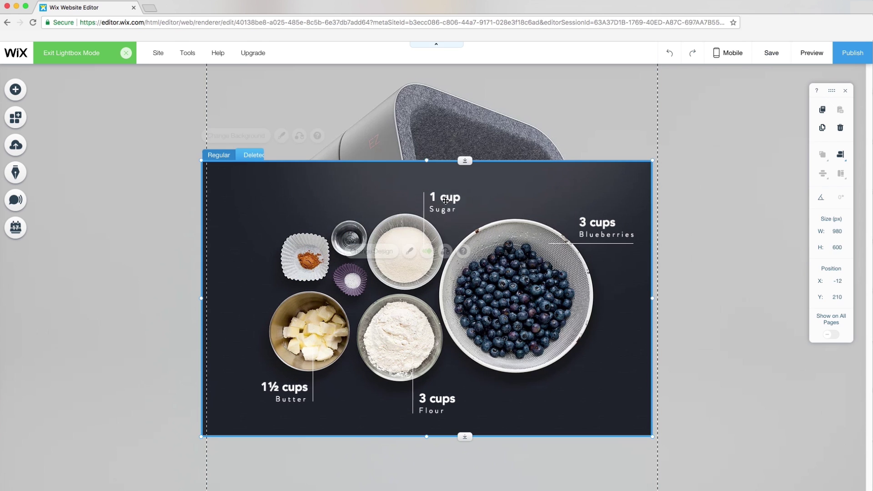
click(293, 386)
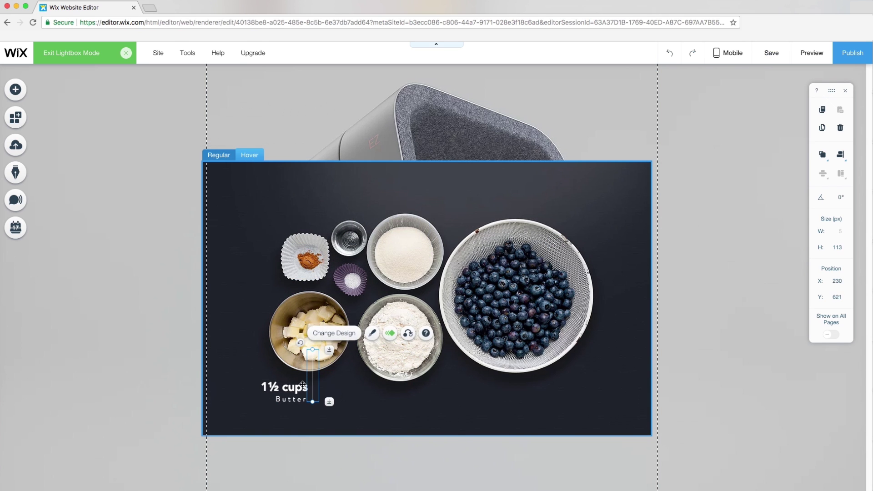
- Move the "1½ cups Butter" label above the spice bowls and enlarge the hover box to 980 × 864 px
drag(292, 385, 278, 200)
drag(475, 192, 481, 191)
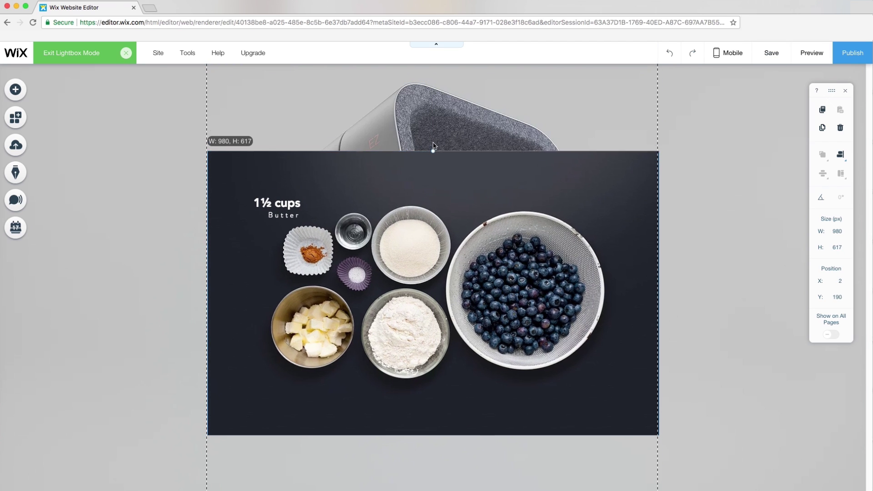
drag(433, 145, 433, 94)
drag(433, 435, 433, 487)
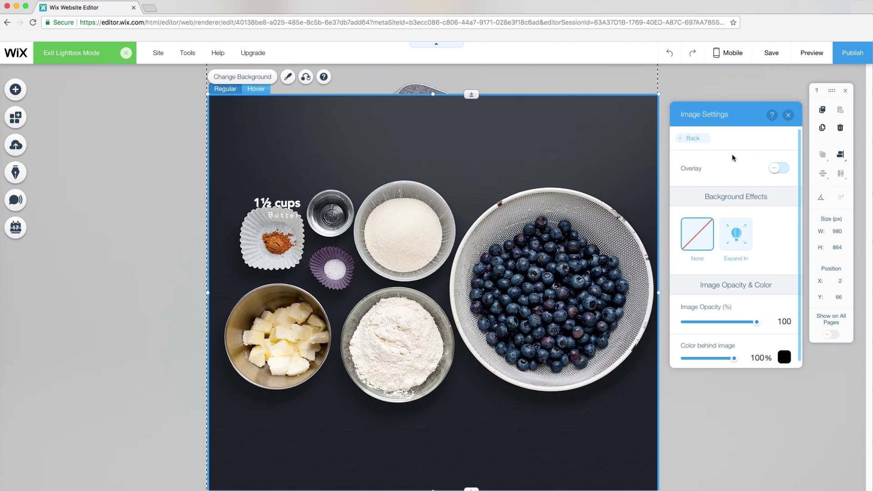
- Replace the hover state's background image with a plain colour at 0% opacity
click(692, 138)
click(692, 194)
click(709, 285)
click(788, 203)
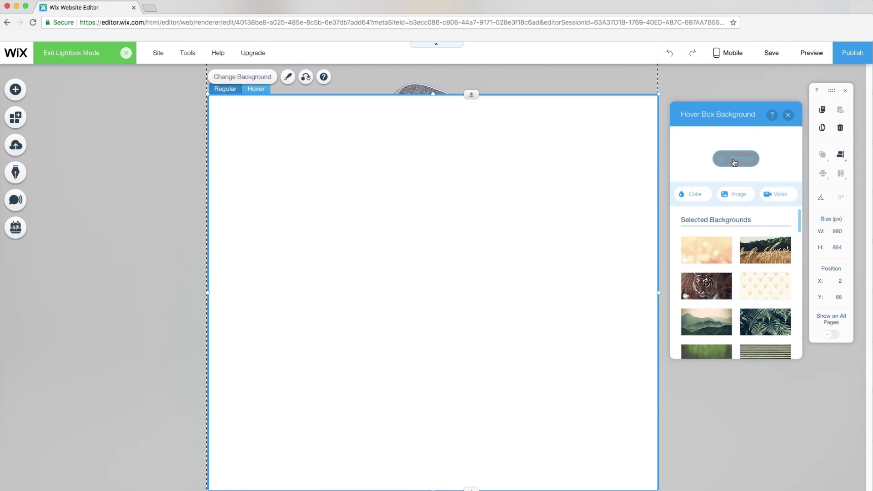
click(736, 160)
drag(714, 174, 665, 173)
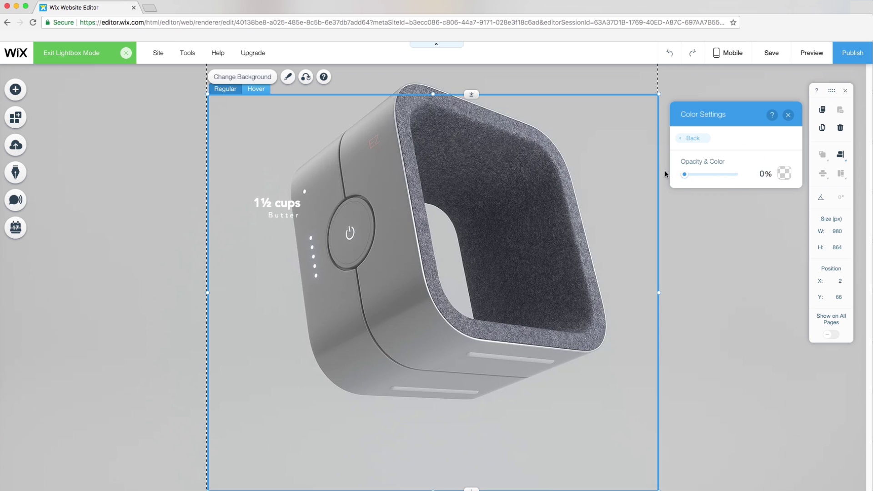
click(789, 119)
- Change the butter label to "Efficient Energy Monitor" in the Paragraph 1 style
double_click(284, 206)
click(387, 247)
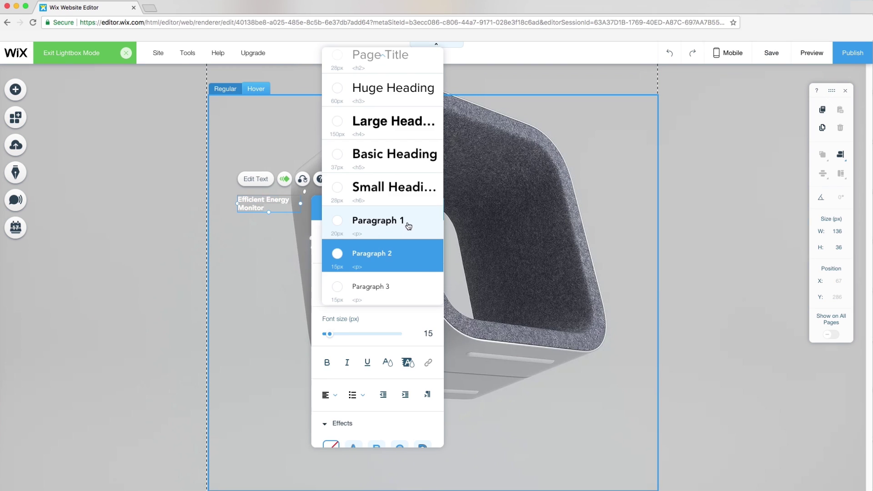
click(408, 224)
key(Escape)
- Add circle.png from the playground folder and place it above the energy label, pointing at the speaker's upper light
click(15, 89)
mouse_move(50, 106)
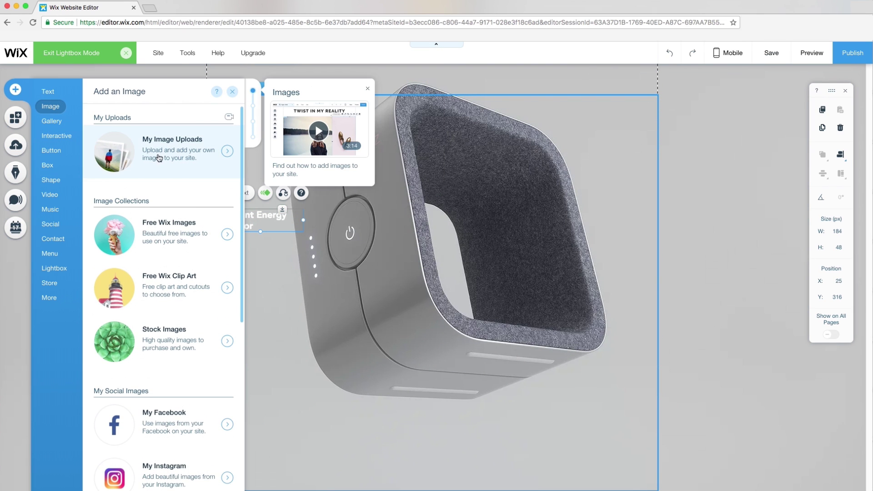
click(181, 152)
click(159, 279)
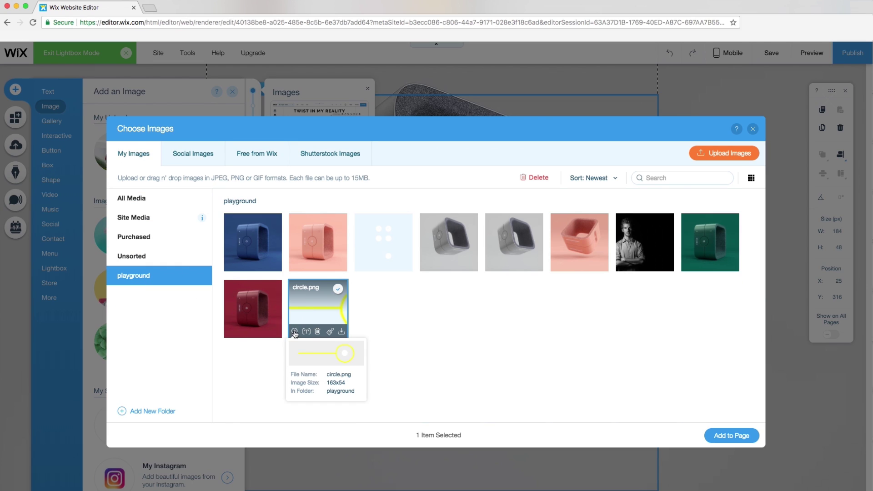
double_click(309, 307)
drag(394, 224, 229, 175)
drag(314, 245, 298, 255)
- Duplicate the energy callout beside the lower row of lights and label the copy "Connected Device Indicators"
key(super+d)
drag(259, 227, 286, 317)
double_click(254, 305)
text(Connected Device Indicators)
- Place a callout pointer at the speaker's lower edge and label it "Sleek Aluminum Surface"
drag(333, 405, 328, 375)
double_click(300, 444)
text(Sleek Aluminum Surface)
- Copy the aluminum callout across, label the copy "Customizable Interior Color" and move its pointer to the speaker's upper interior
drag(314, 441, 528, 441)
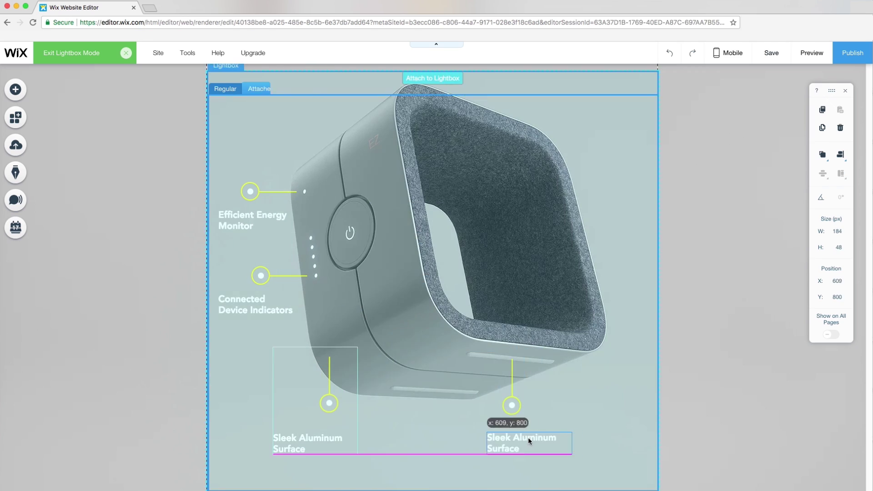
double_click(528, 441)
text(Customizable Interior Color)
drag(513, 405, 511, 122)
drag(604, 117, 603, 113)
click(527, 443)
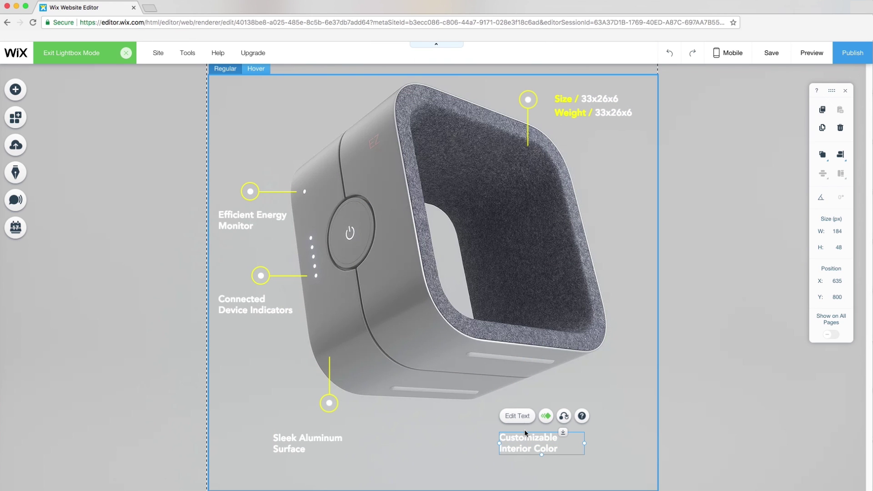
- Add a circle shape, set its width and height to 15 px and place it just above the "Customizable Interior Color" label
click(19, 94)
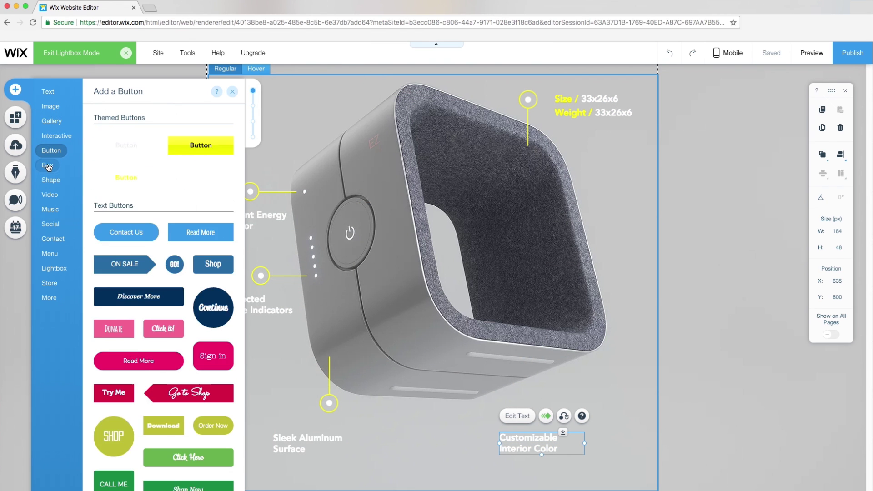
mouse_move(51, 180)
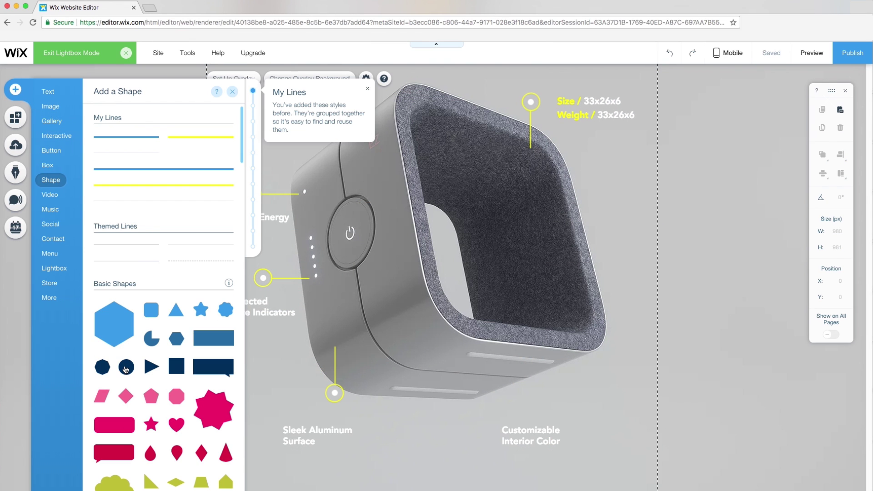
drag(126, 368, 525, 390)
double_click(837, 231)
text(15)
key(Tab)
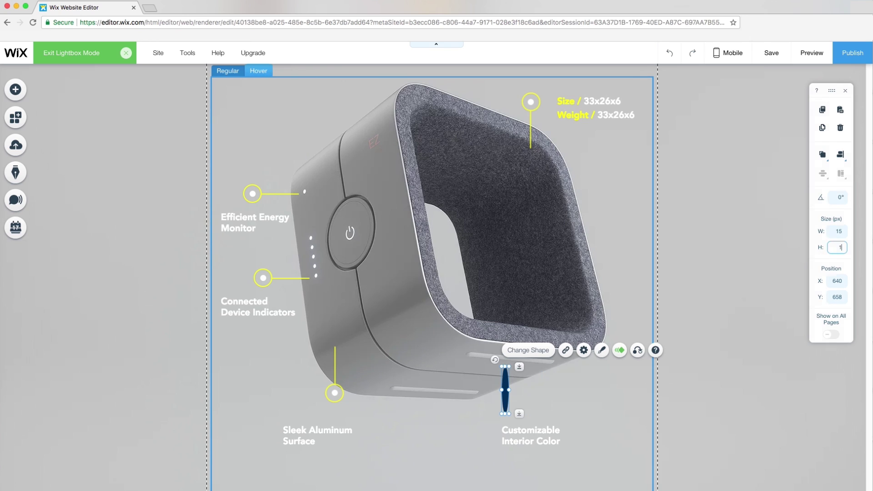
text(15)
key(Return)
drag(505, 371, 505, 409)
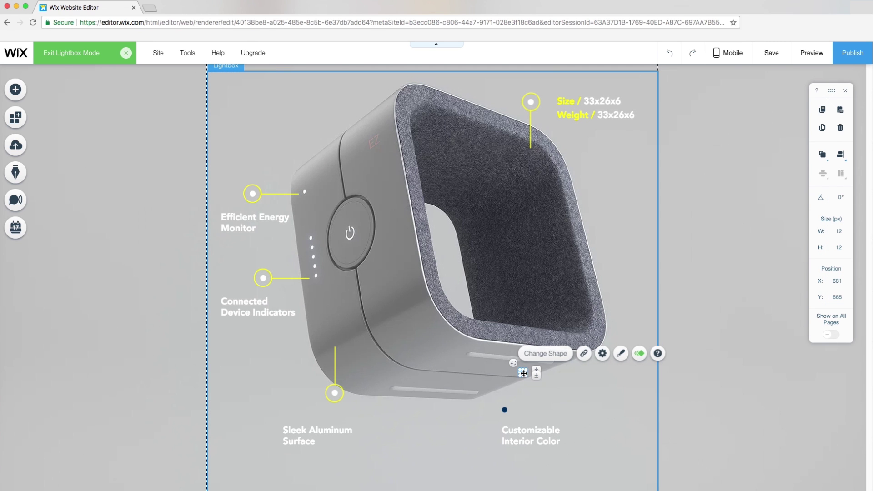
- Set the fill colour of the copied circle to dark green #0C4B45
click(620, 353)
click(491, 296)
click(458, 340)
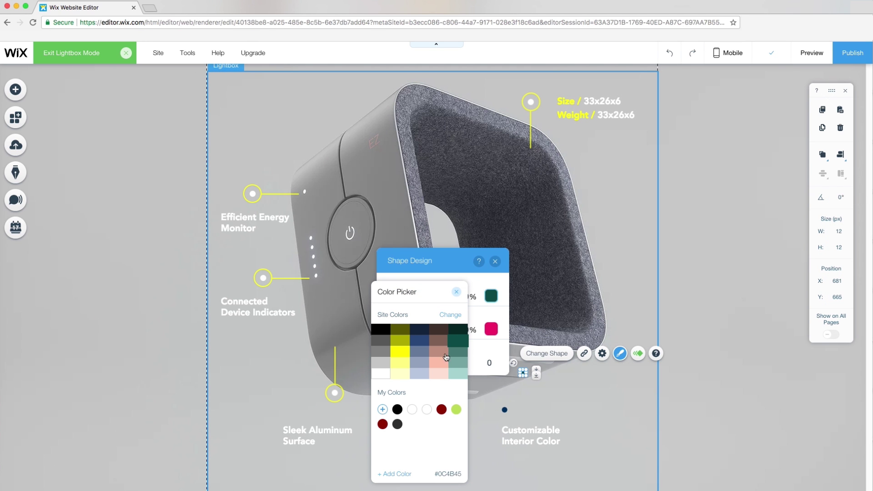
click(457, 295)
click(495, 261)
- Align the five coloured circles in an evenly spaced vertical column and preview the lightbox
click(512, 396)
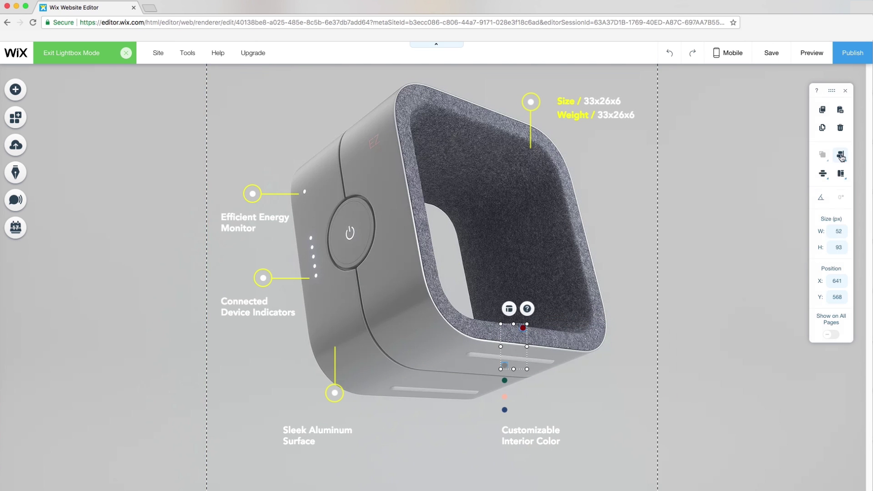
click(505, 380)
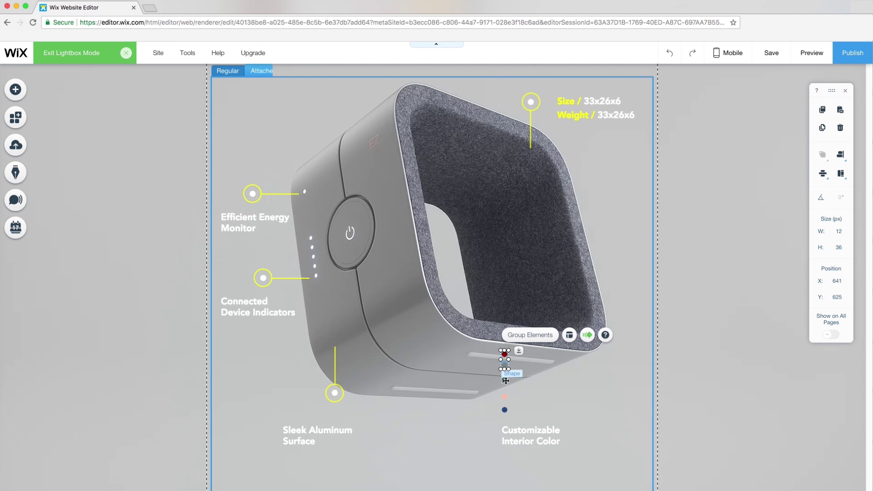
click(735, 205)
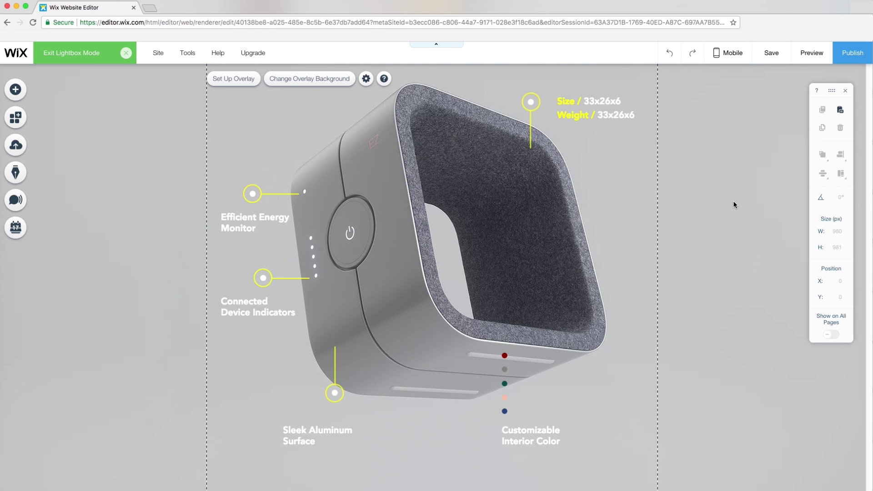
click(813, 53)
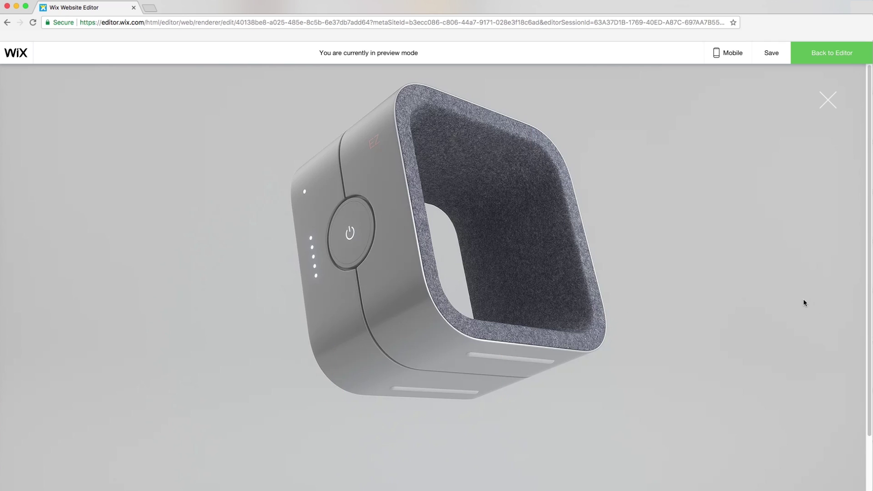
click(810, 56)
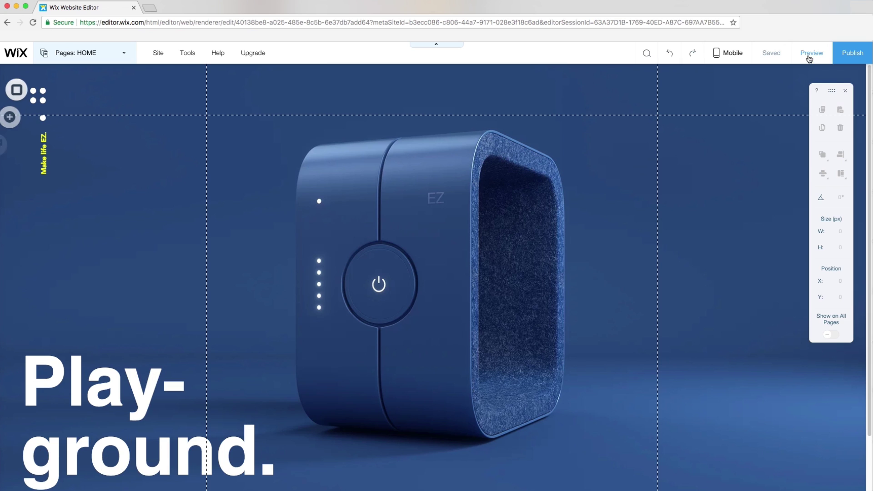
- Add a third lightbox to the site using the "Welcome to my site!" design
click(118, 55)
click(135, 117)
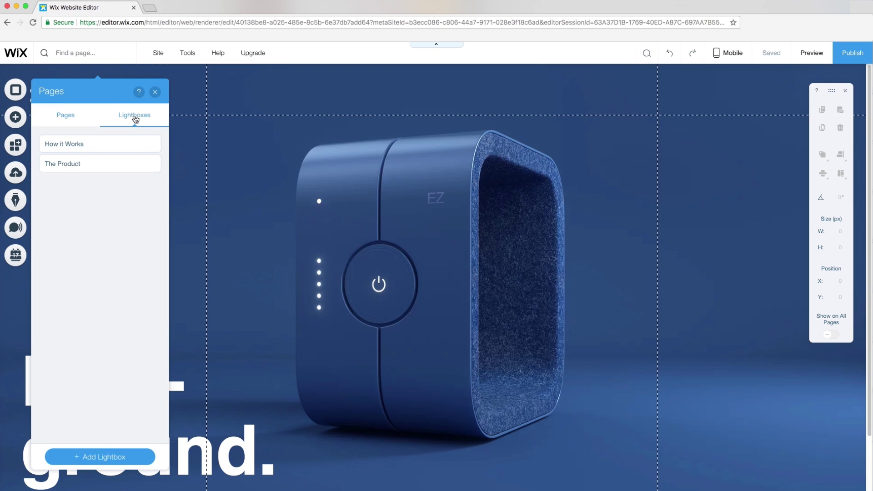
click(108, 458)
click(164, 179)
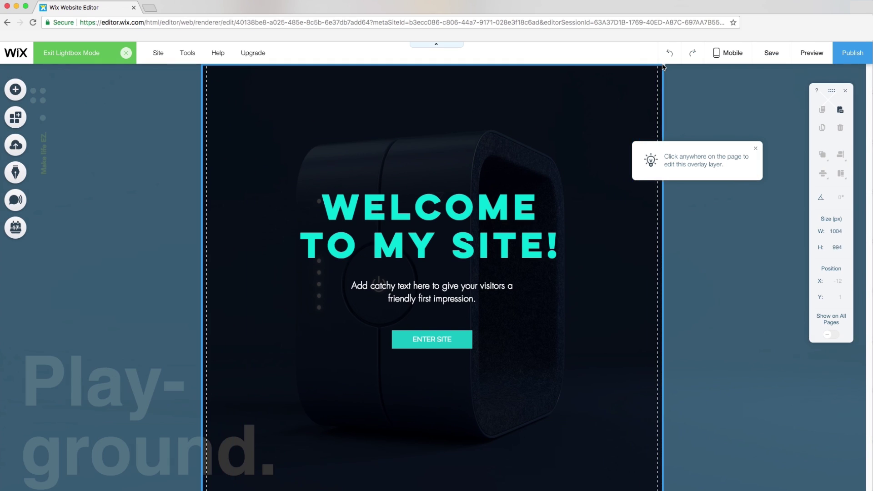
- Clear the third lightbox by deleting its heading, catchy-text paragraph and Enter Site button
click(457, 246)
key(Delete)
click(447, 293)
key(Delete)
click(449, 340)
key(Delete)
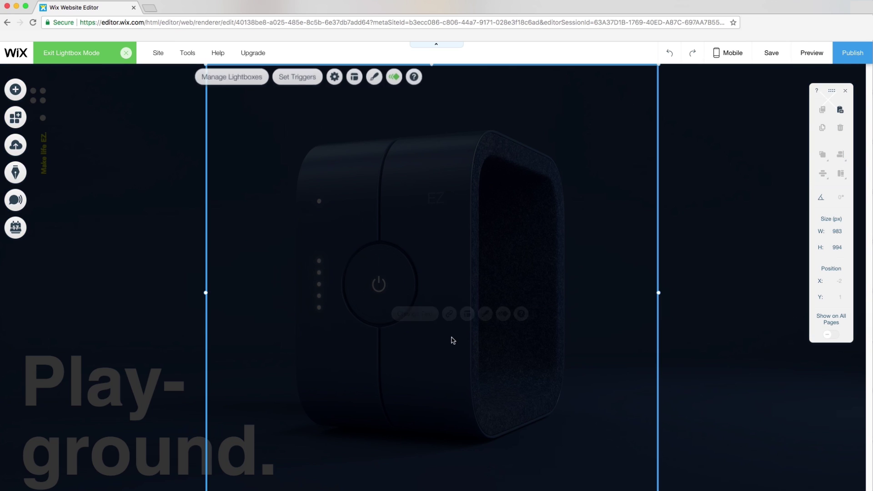
- Set the third lightbox's background fill to a solid light grey
click(370, 79)
click(693, 194)
click(714, 273)
click(786, 200)
- Set the lightbox's layout position to the middle right of the page
click(349, 78)
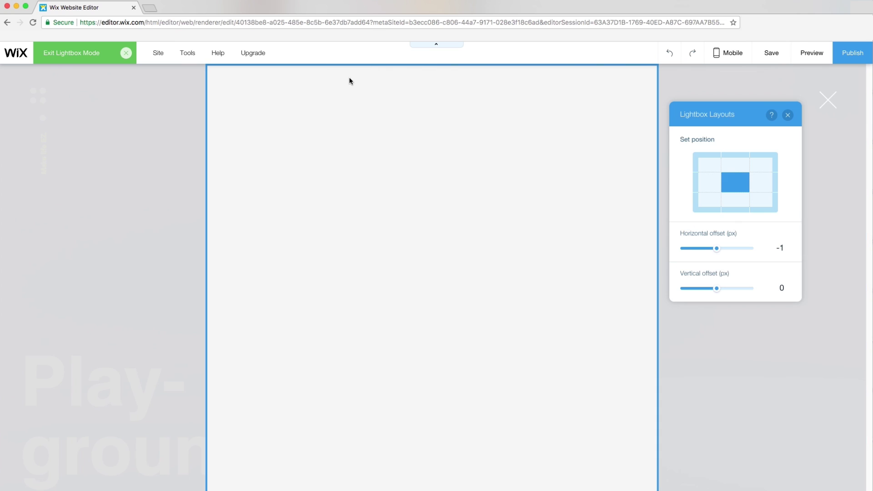
click(762, 183)
click(788, 114)
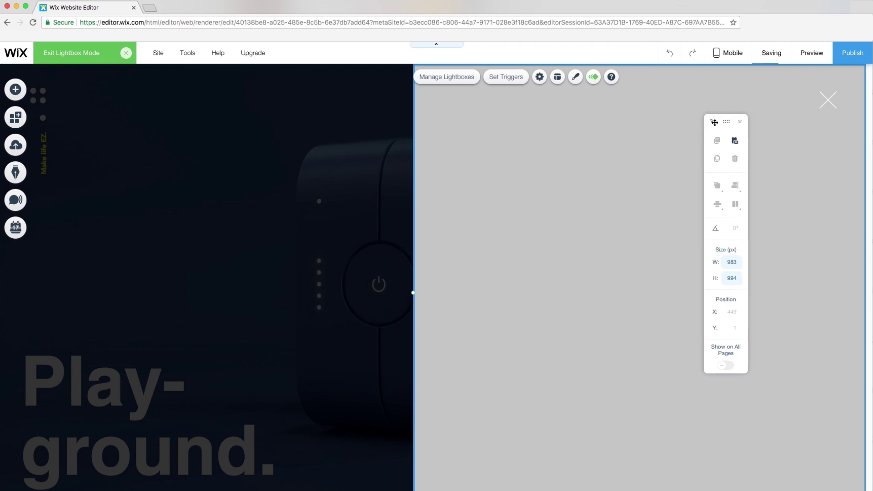
- Customize the lightbox's close icon design with a white fill colour
click(827, 102)
click(783, 124)
click(639, 326)
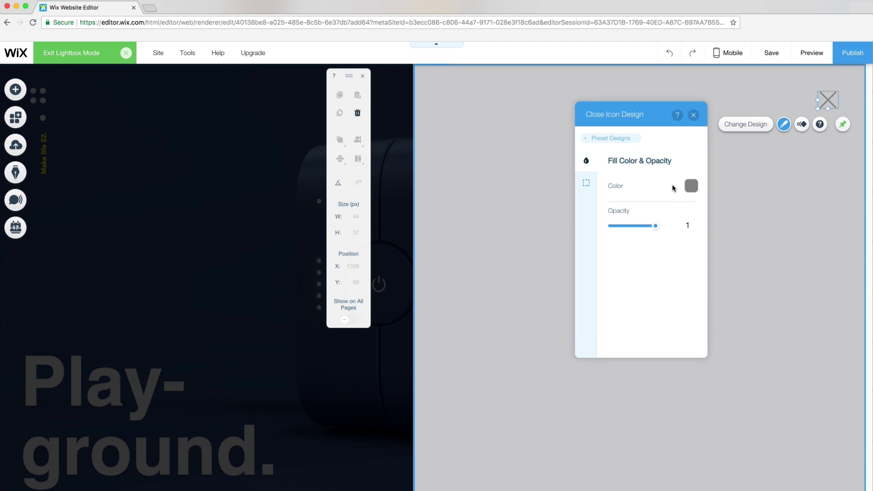
click(691, 186)
click(585, 221)
- Set the black-and-white designer portrait from the playground folder as the overlay background image
click(293, 89)
click(309, 78)
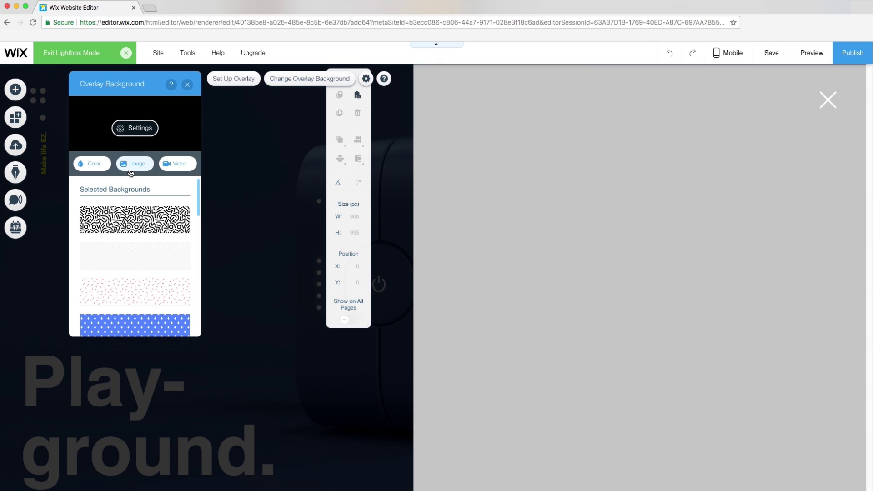
click(135, 165)
click(133, 275)
double_click(649, 246)
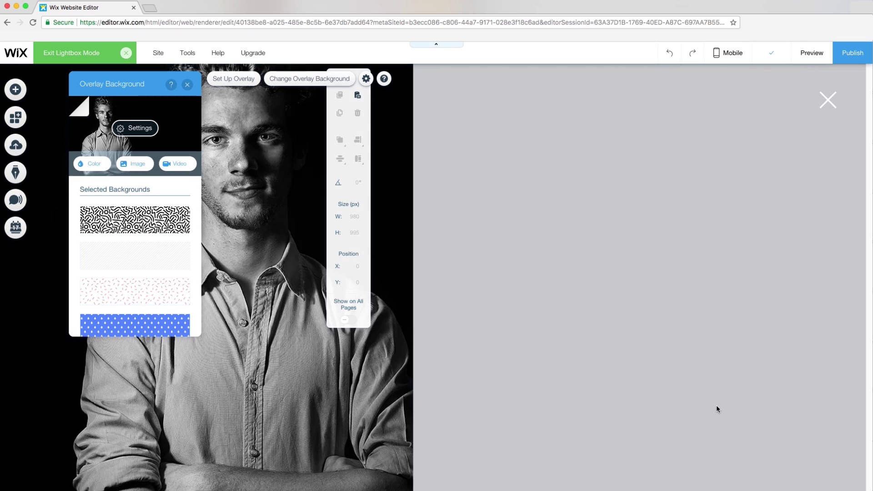
- Add a Small Heading text to the upper part of the grey lightbox
click(15, 89)
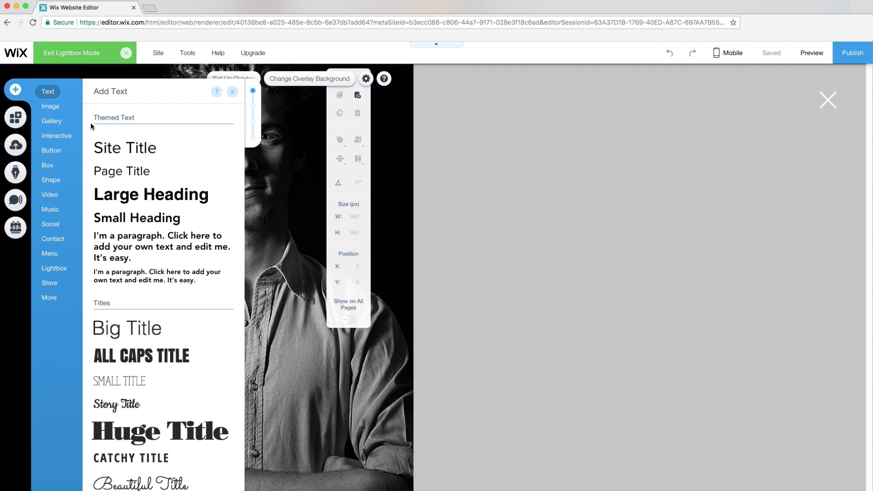
drag(127, 217, 591, 131)
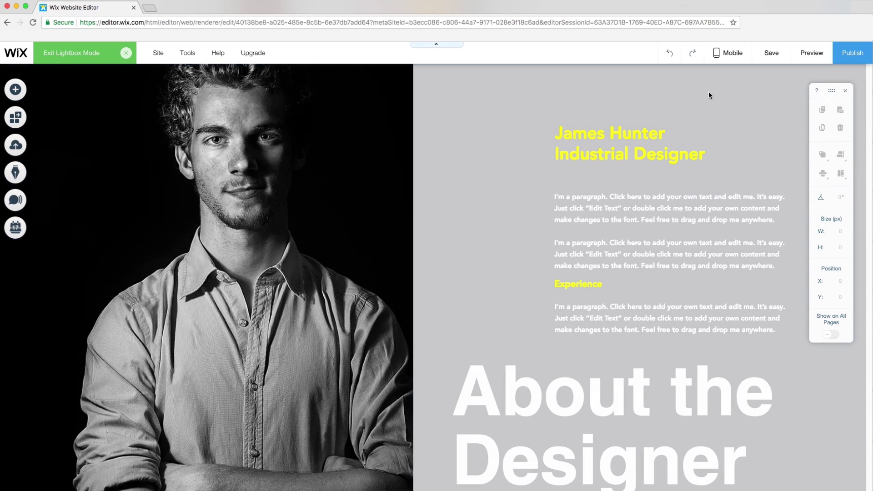
- Apply Float-In animations to the designer heading and the paragraphs, the last from the top with a 0.6 s delay, and preview the lightbox
click(637, 137)
click(601, 107)
click(478, 226)
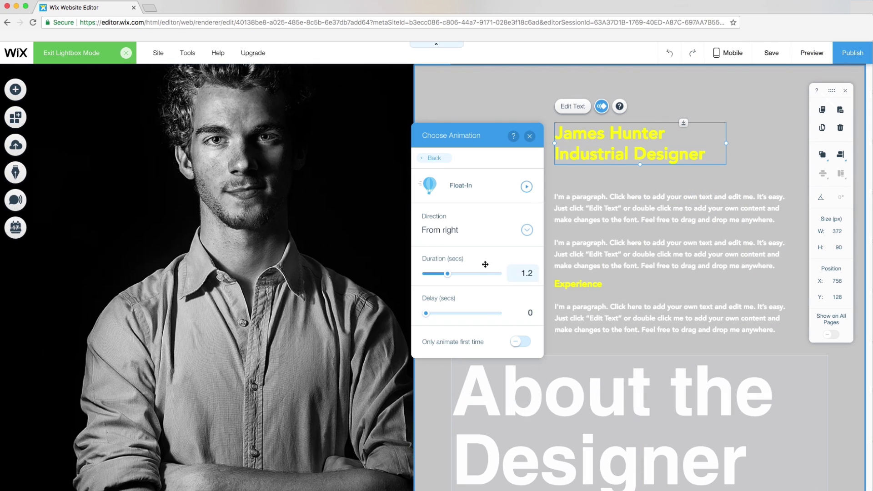
click(585, 203)
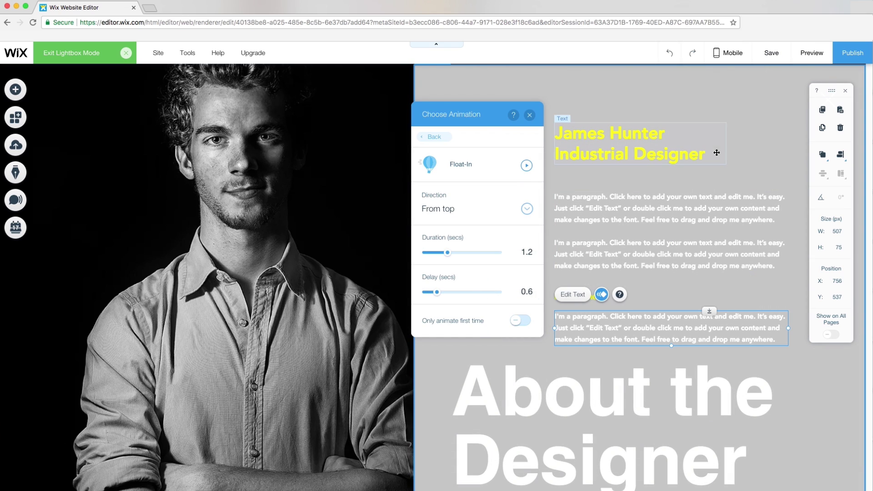
click(812, 53)
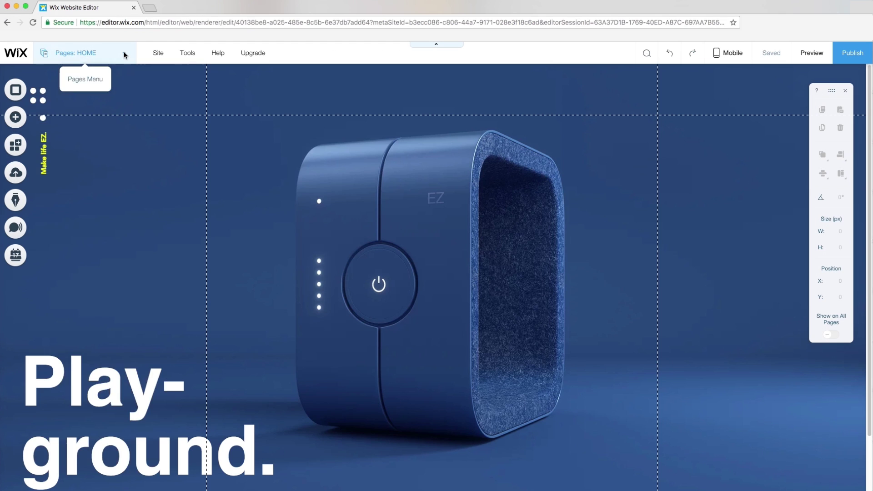
- Add a menu link that opens the How it Works lightbox and name it "+ How it Works"
click(123, 51)
click(135, 116)
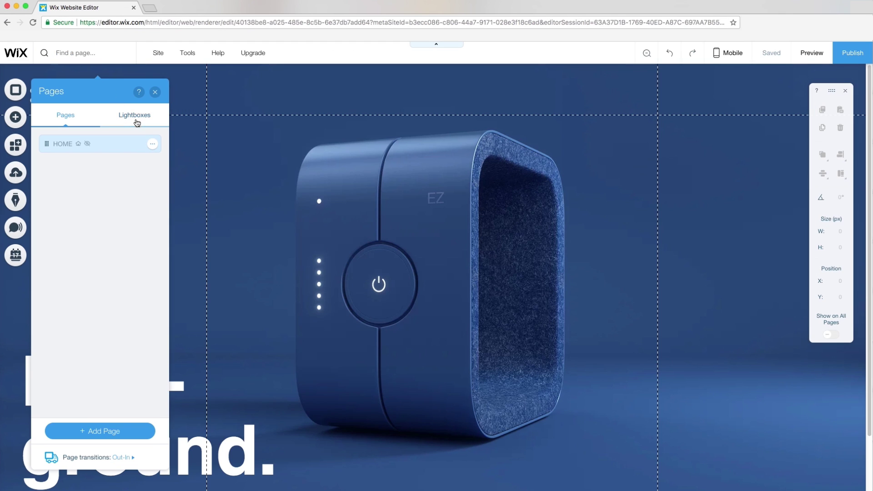
click(67, 117)
click(113, 429)
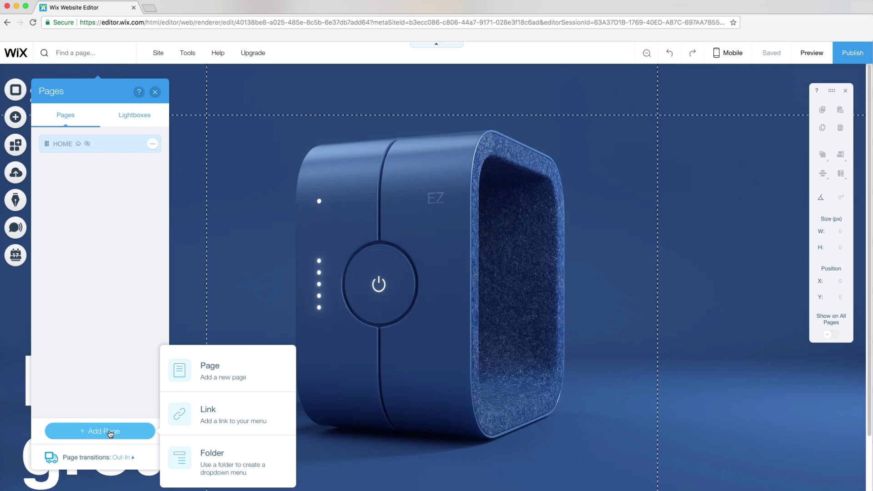
click(201, 422)
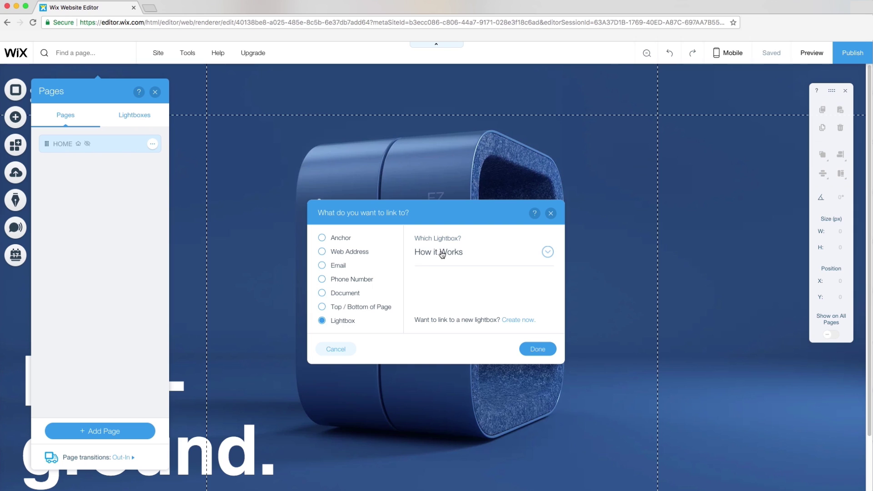
click(536, 349)
text(Ho)
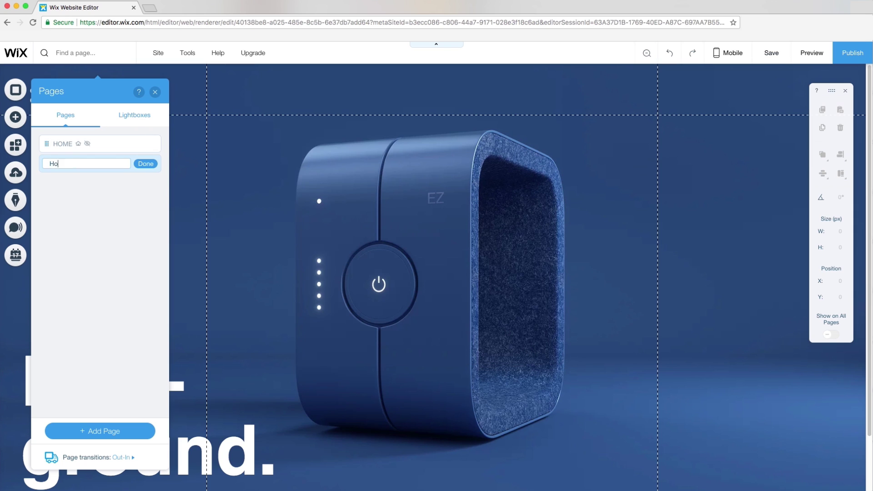
- Add menu links for the other two lightboxes, naming them "+ The Product" and "+ About the Designer"
click(104, 431)
click(200, 414)
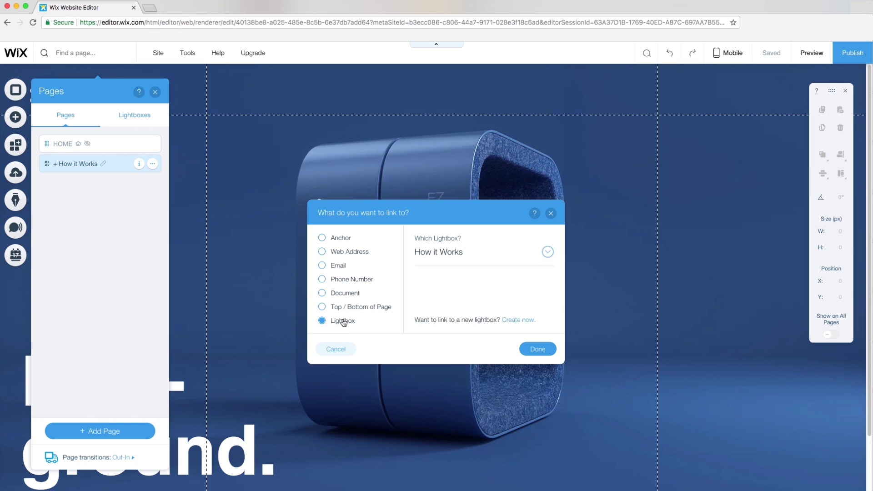
click(449, 255)
click(457, 272)
click(537, 350)
text(The Product)
click(537, 349)
text(About the Designer)
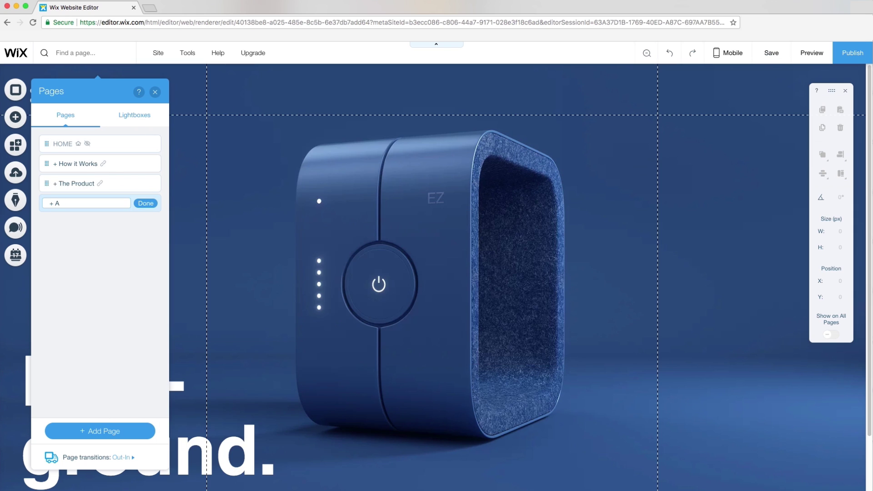
click(141, 119)
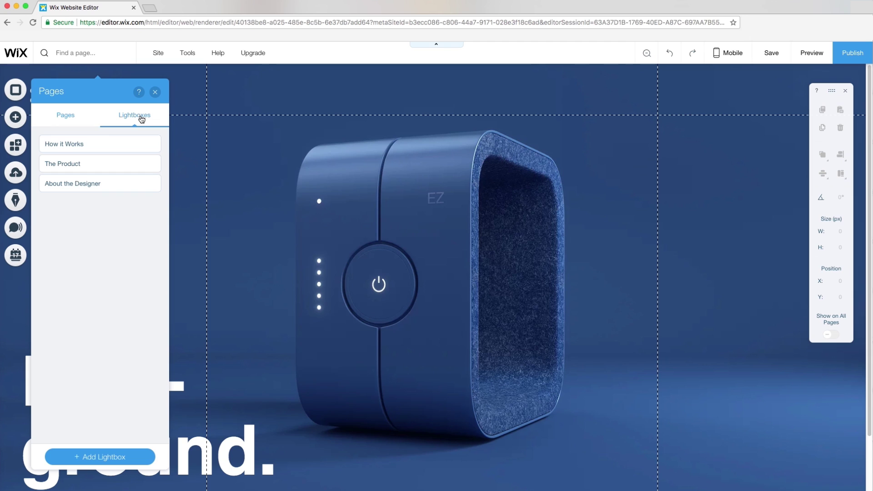
click(67, 117)
- Add a horizontal menu with the three lightbox links across the top of the homepage, above the product image
click(15, 117)
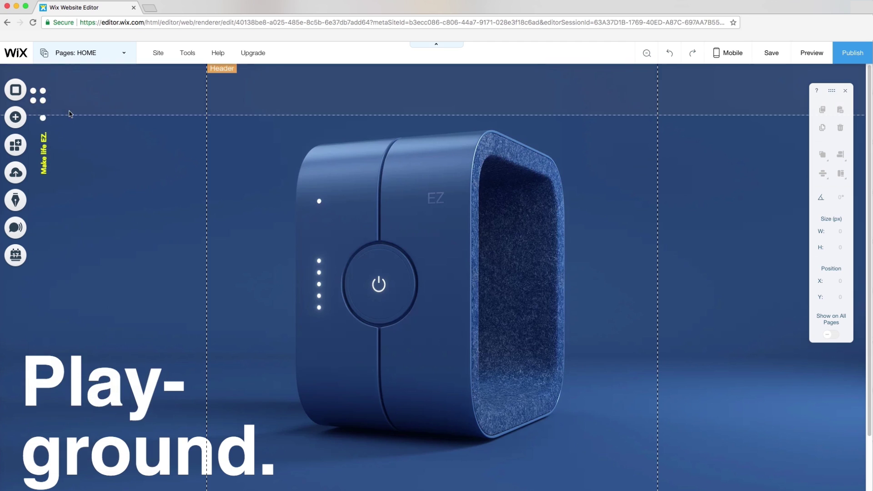
mouse_move(53, 271)
drag(150, 143, 387, 177)
drag(325, 157, 276, 148)
right_click(276, 148)
click(366, 362)
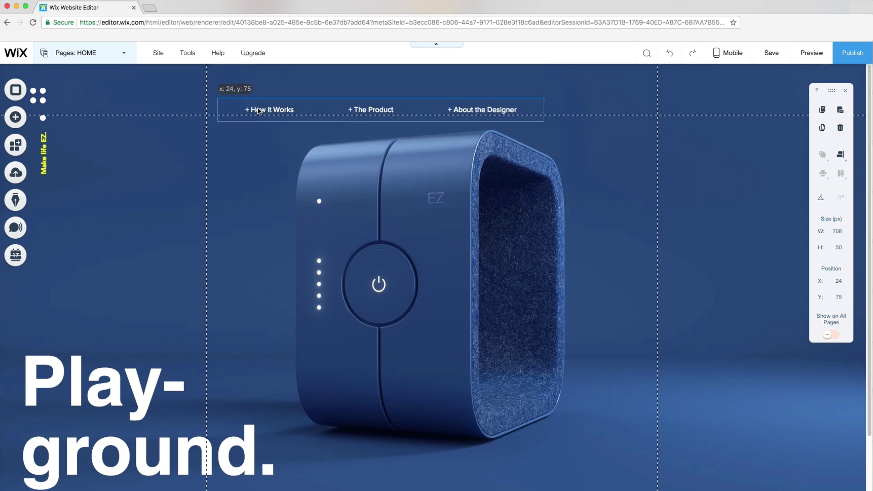
click(511, 370)
- Preview the site and open the How it Works, The Product and About the Designer lightboxes from the menu
click(812, 52)
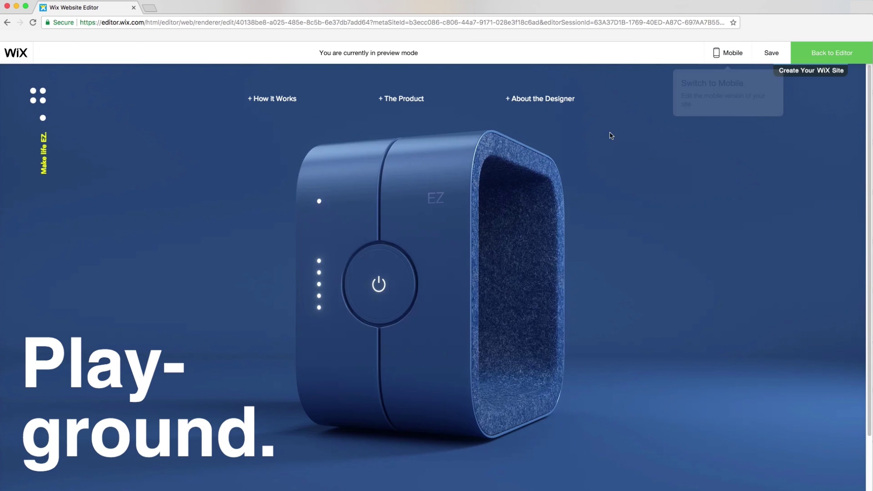
click(286, 102)
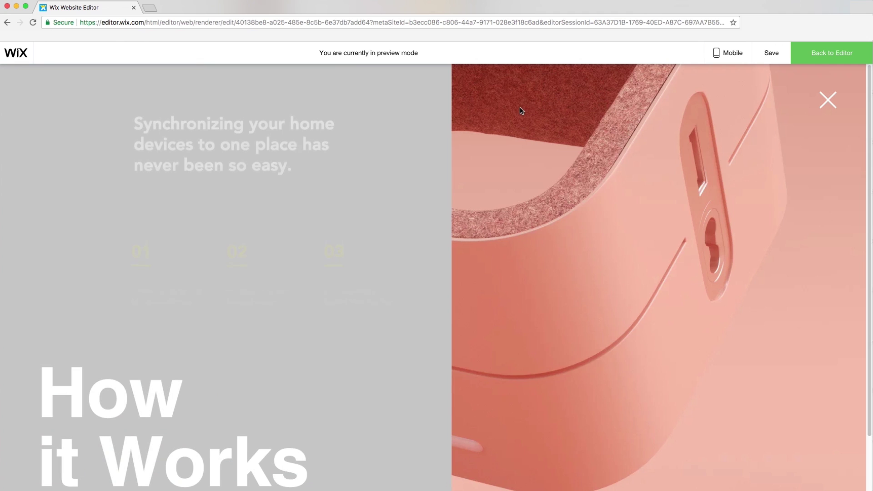
click(822, 103)
click(415, 101)
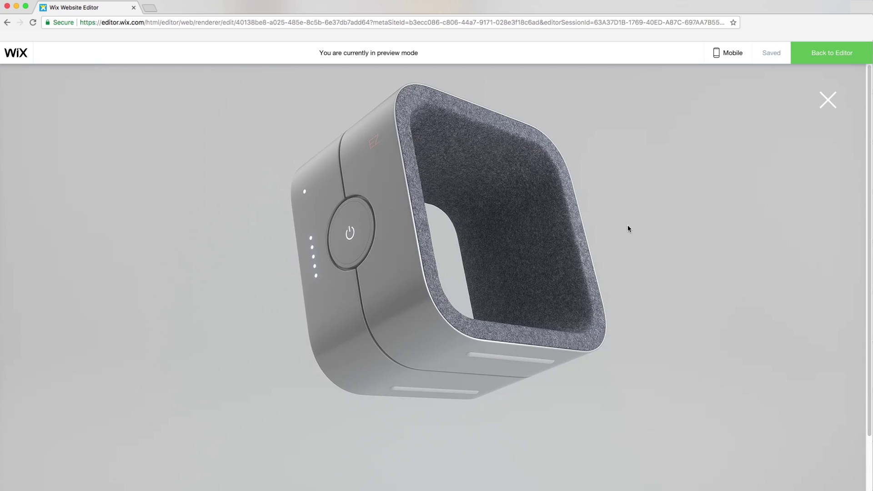
click(824, 101)
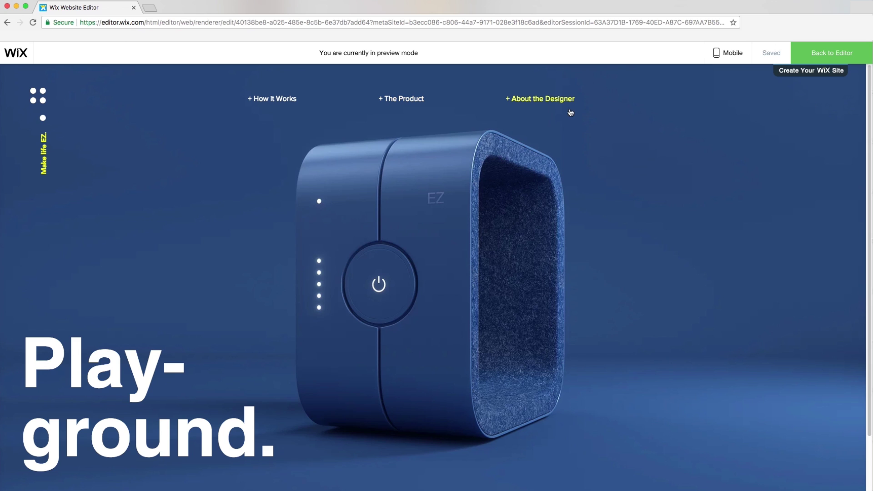
click(554, 98)
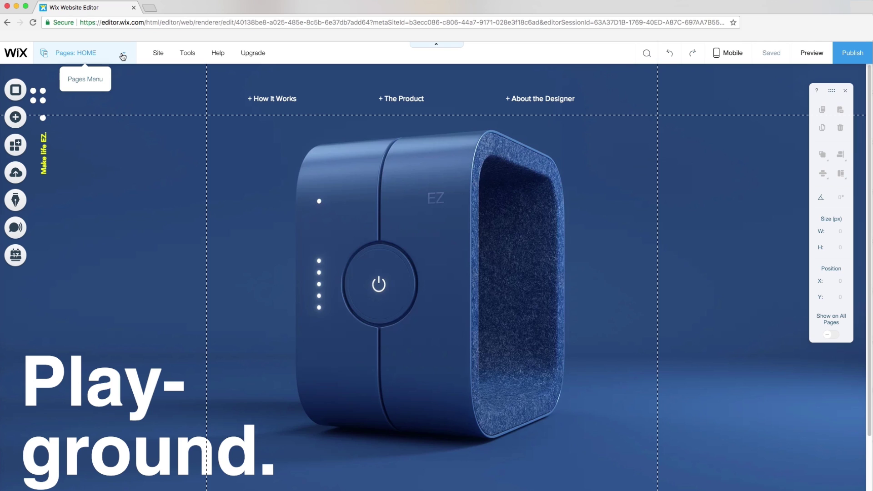
- Add a new lightbox from the Subscribe template "Never Miss an Update"
click(123, 56)
click(132, 117)
click(105, 457)
scroll(236, 210, down, 5)
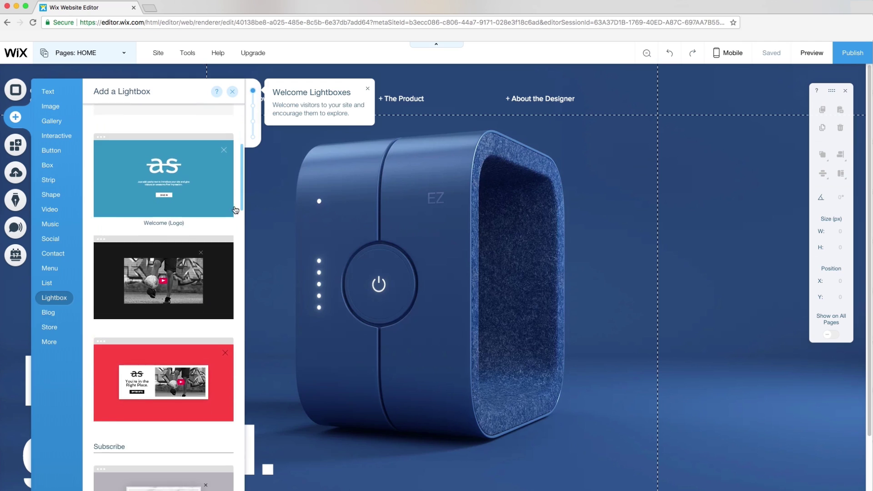
scroll(235, 210, down, 12)
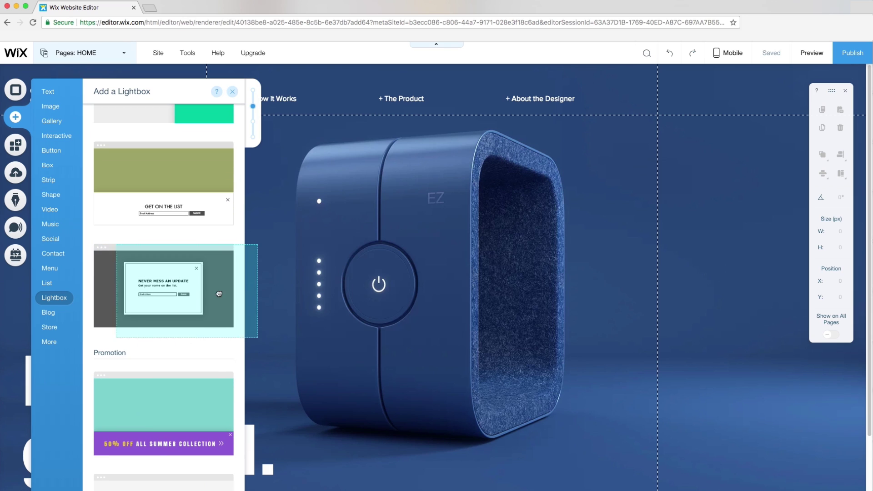
click(190, 294)
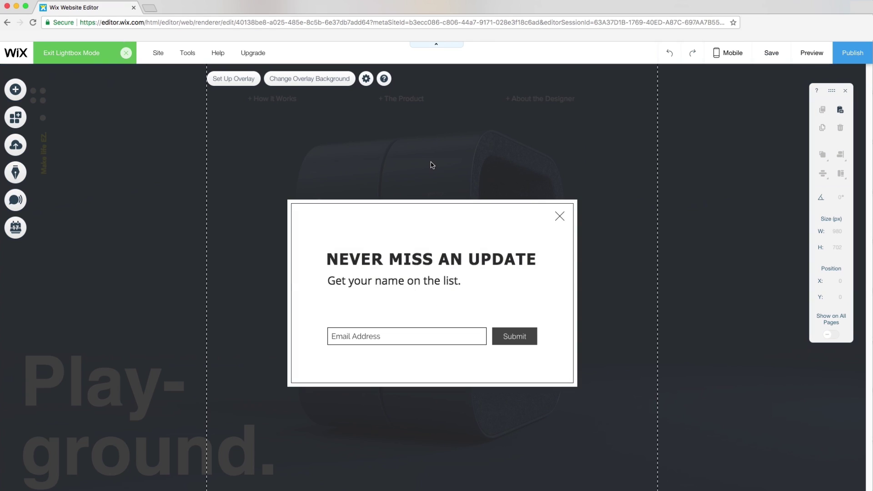
- Lower the opacity of the new lightbox's overlay background so the homepage shows through
click(330, 81)
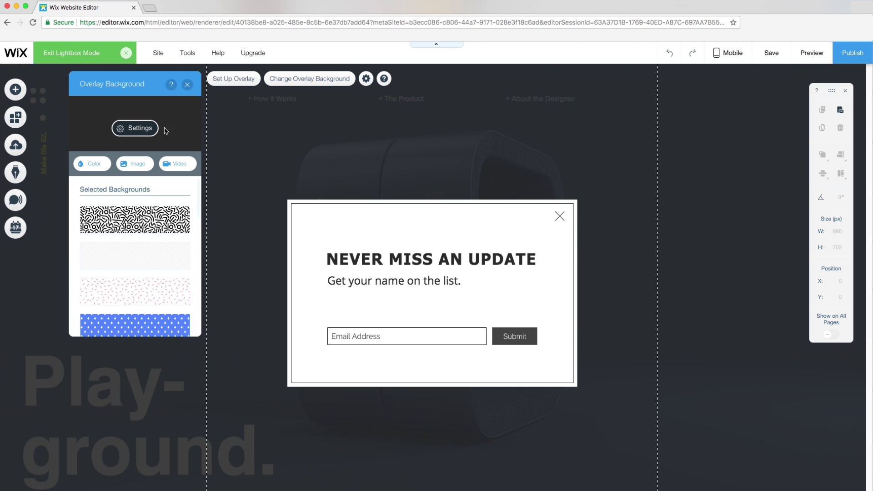
click(145, 128)
drag(127, 144, 107, 142)
- Set the pink product close-up from the playground folder as the lightbox's background image
click(533, 237)
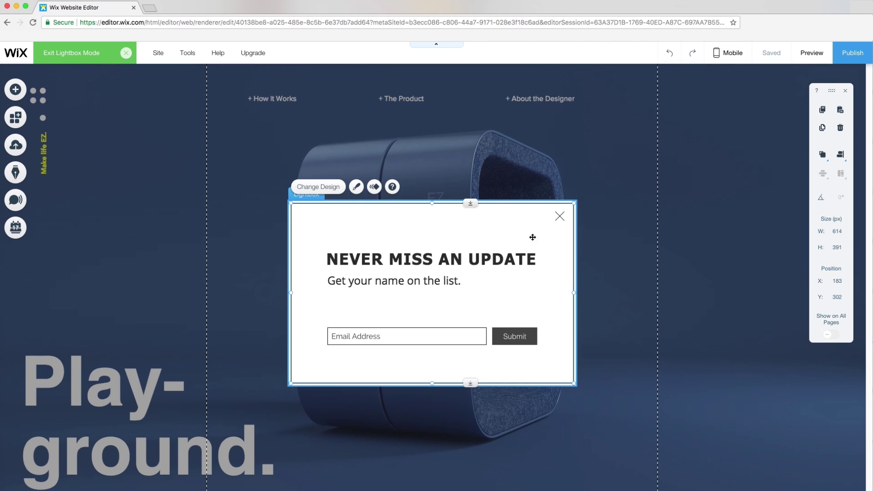
click(450, 177)
click(654, 294)
click(133, 276)
click(580, 242)
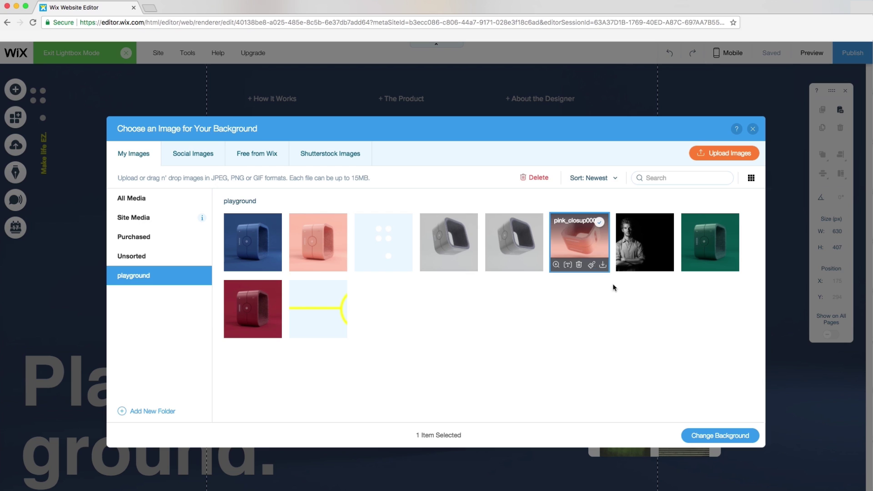
click(720, 436)
- Widen the lightbox to about 892 px and place a white close icon near its upper-right corner
drag(287, 292, 227, 292)
drag(557, 220, 605, 228)
click(671, 244)
click(529, 439)
click(578, 298)
click(466, 338)
- Position the lightbox in the bottom-right cell of the layout grid with horizontal and vertical offsets of 0
click(580, 227)
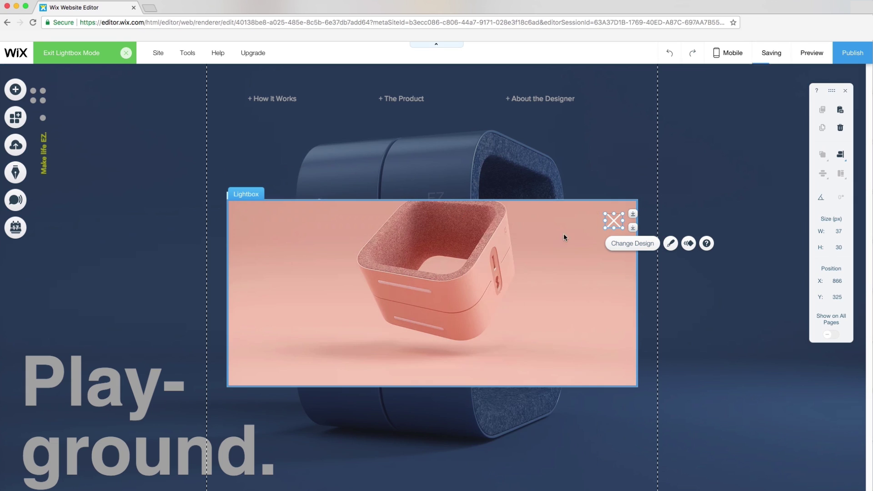
click(611, 263)
click(370, 175)
click(739, 299)
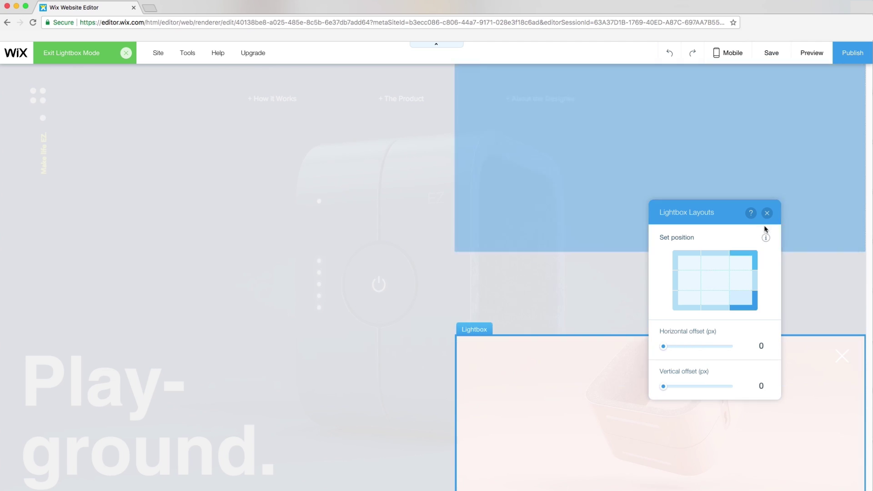
click(767, 213)
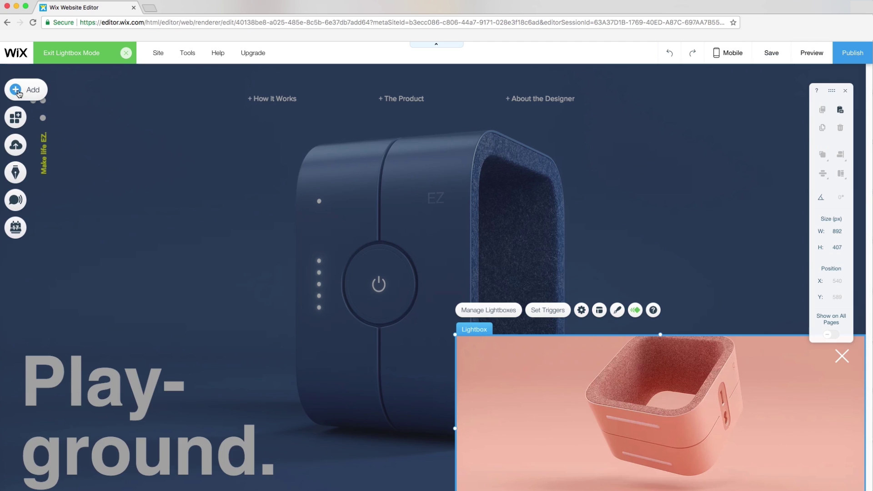
- Add a centred Small Heading reading "Subscribe to our newsletter for the latest updates:" to the lightbox
click(15, 89)
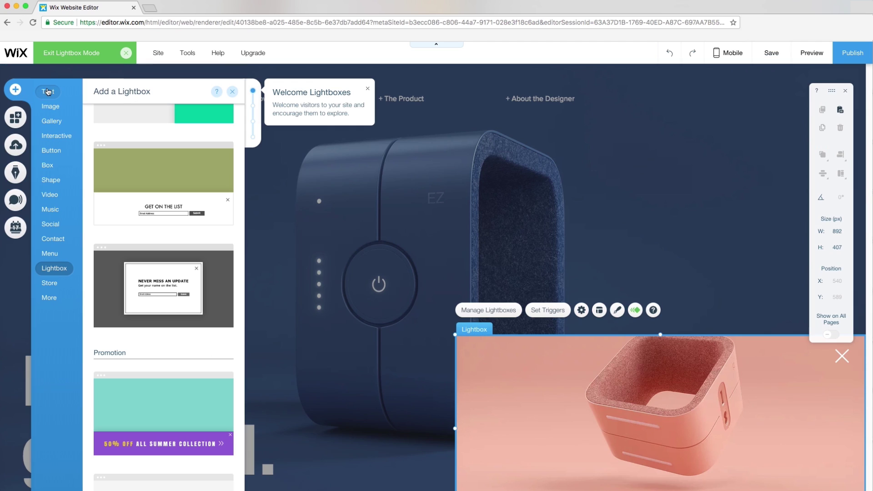
click(48, 91)
click(150, 216)
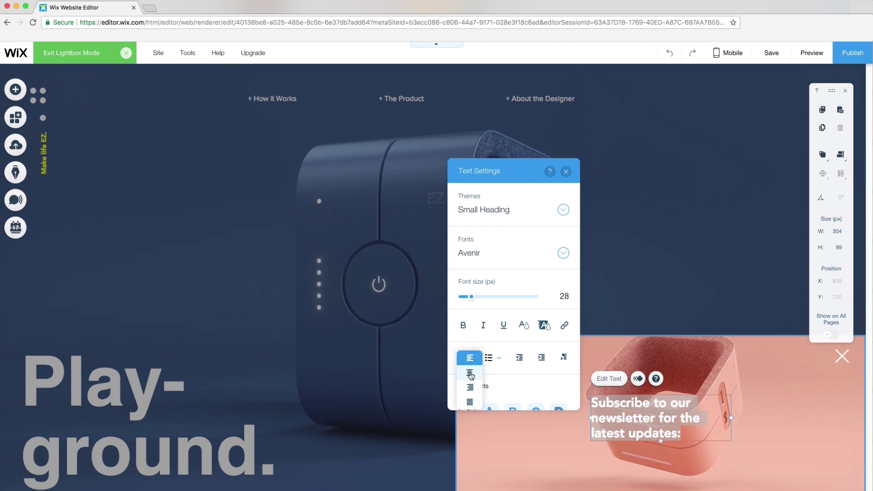
click(470, 373)
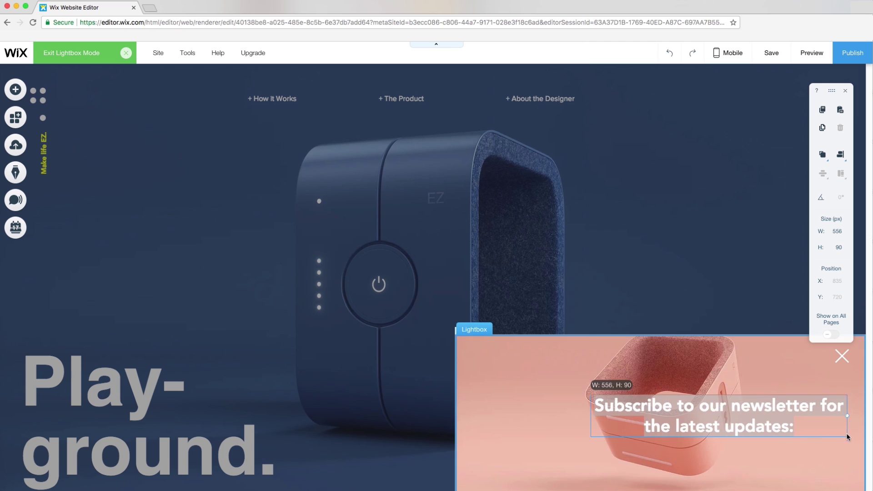
click(761, 363)
- Add a Get Subscribers form to the lightbox below the heading
click(15, 90)
click(53, 239)
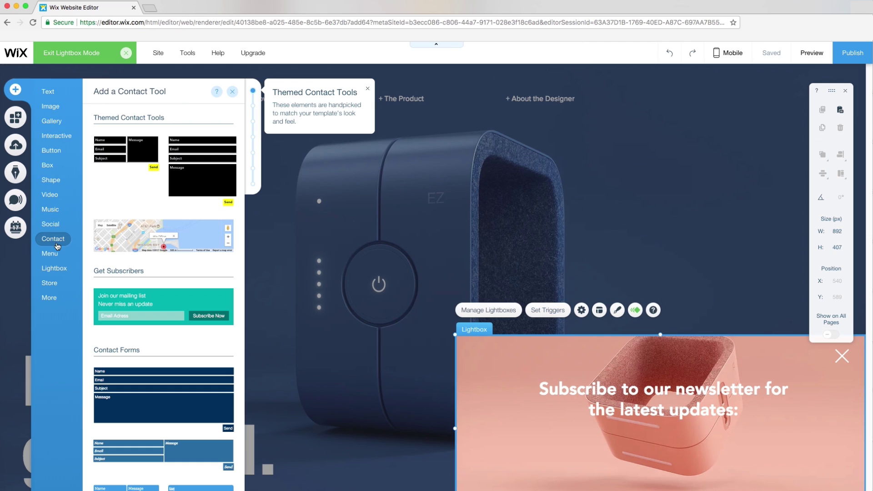
drag(141, 307, 704, 450)
- Restyle the subscribe form with a transparent background and a white (#FFFFFF) button at 100% opacity
click(61, 136)
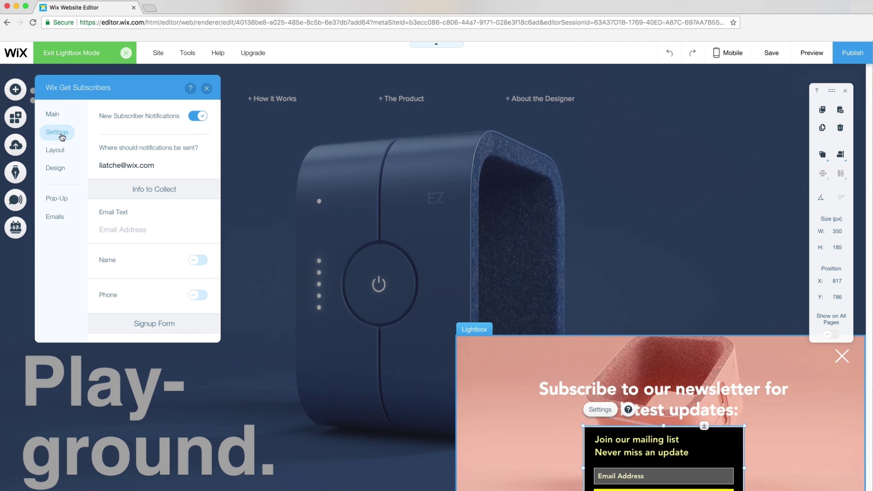
click(62, 168)
click(118, 190)
click(155, 141)
click(118, 142)
click(122, 265)
drag(151, 171, 78, 154)
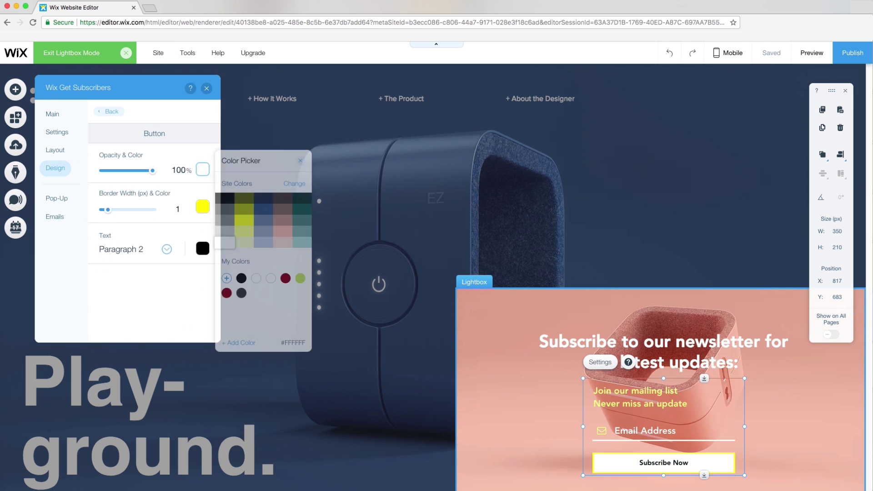
- Switch the subscribe form to a single-line layout with the button beside the email field
click(56, 150)
click(181, 152)
click(206, 88)
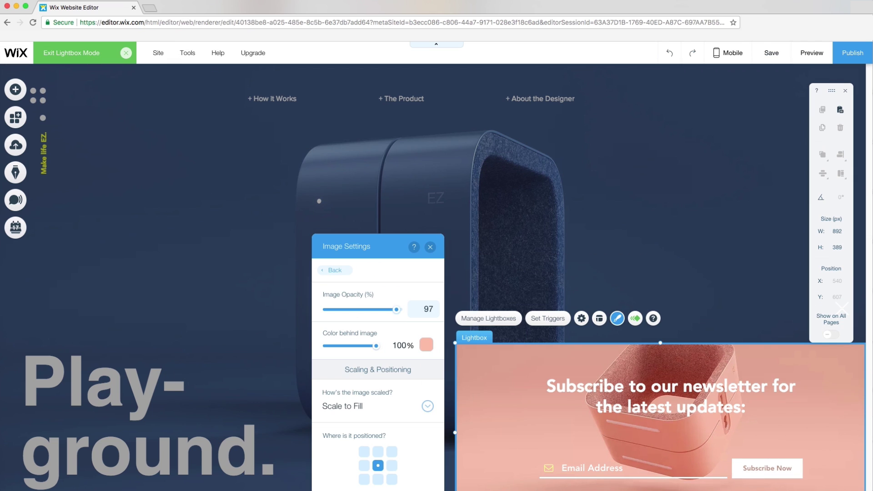
- Reduce the opacity of the lightbox's background image and shift the heading slightly down
drag(385, 309, 361, 310)
click(430, 247)
drag(671, 386, 671, 397)
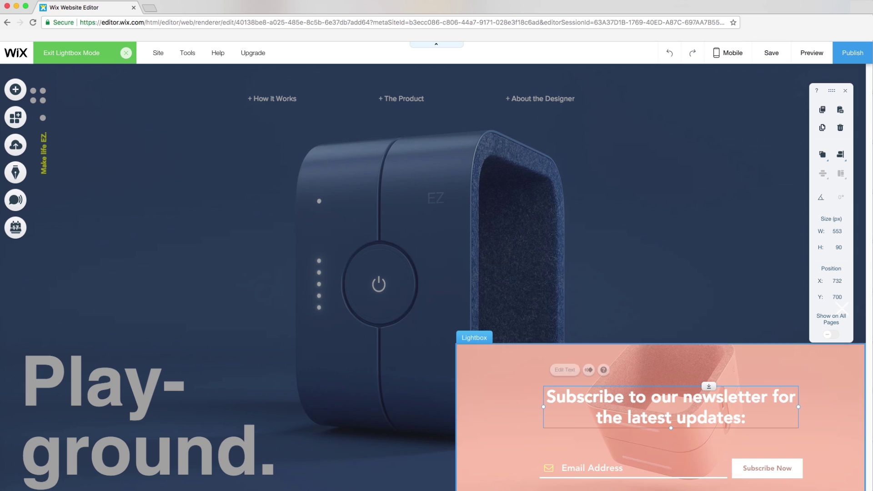
- Adjust the subscribe lightbox's settings and preview it on the homepage
click(581, 319)
drag(323, 267, 377, 267)
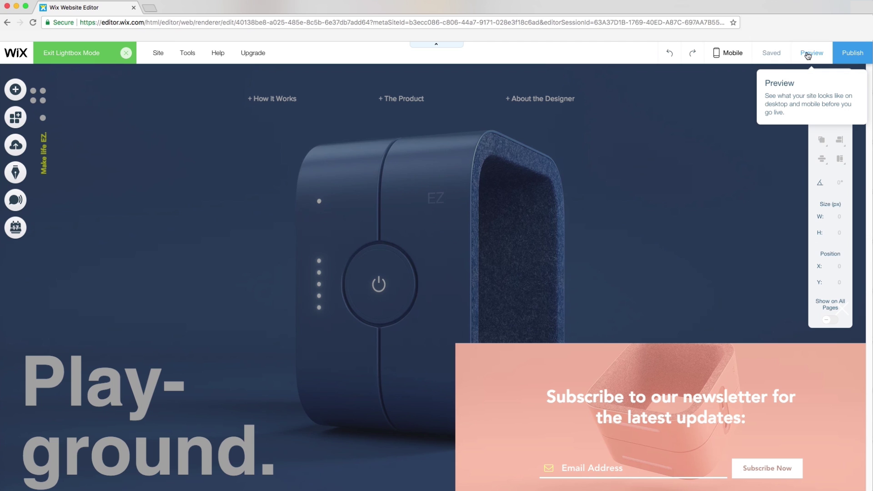
click(808, 54)
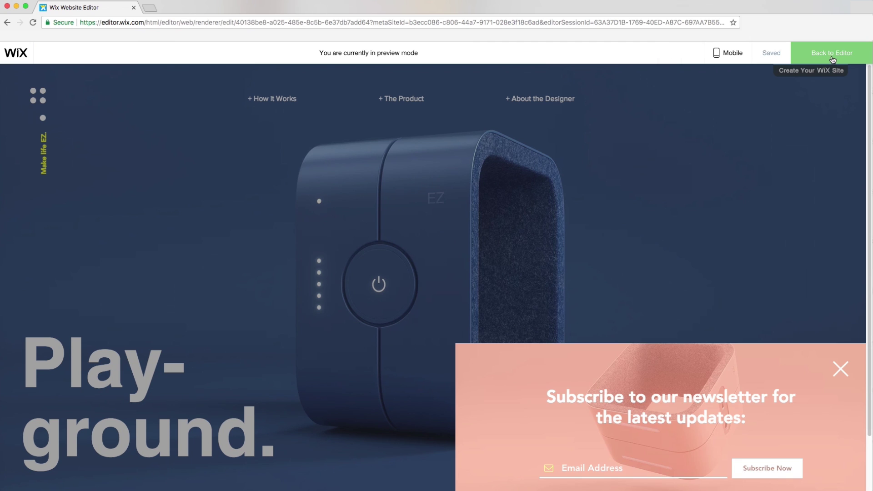
click(831, 58)
- Apply the Reveal animation to the subscribe lightbox
click(711, 353)
click(636, 318)
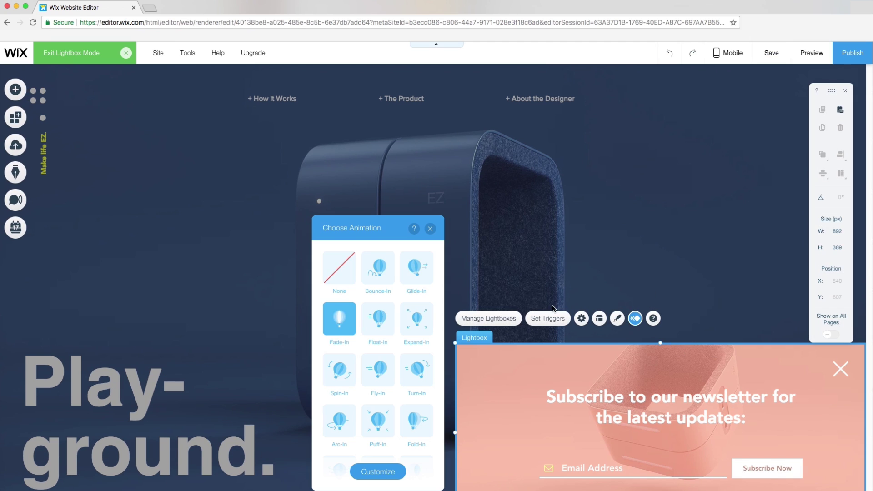
scroll(400, 364, down, 2)
click(378, 430)
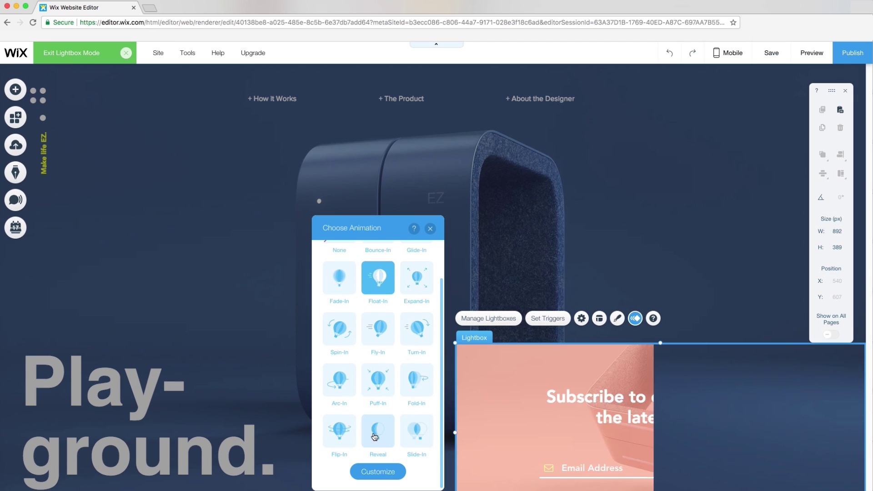
- Set the subscribe lightbox's Reveal animation to come from the right over 1.5 seconds and preview the site
click(379, 473)
click(366, 323)
click(370, 274)
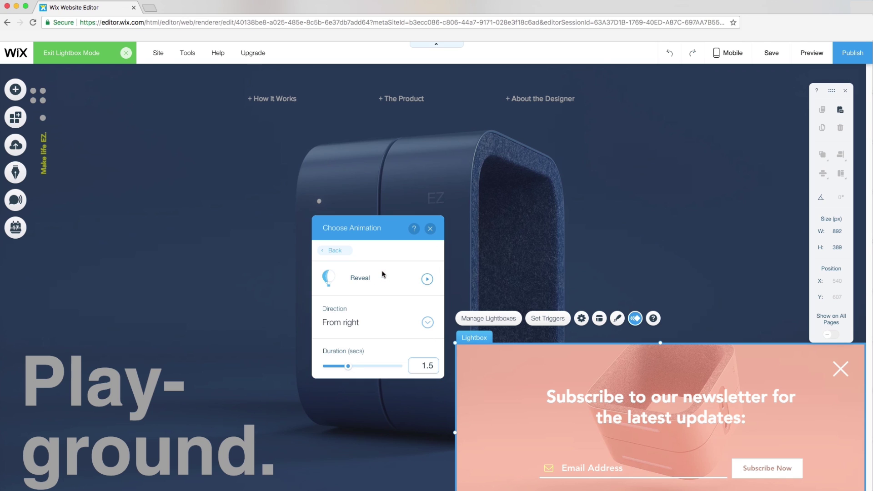
click(430, 228)
click(812, 52)
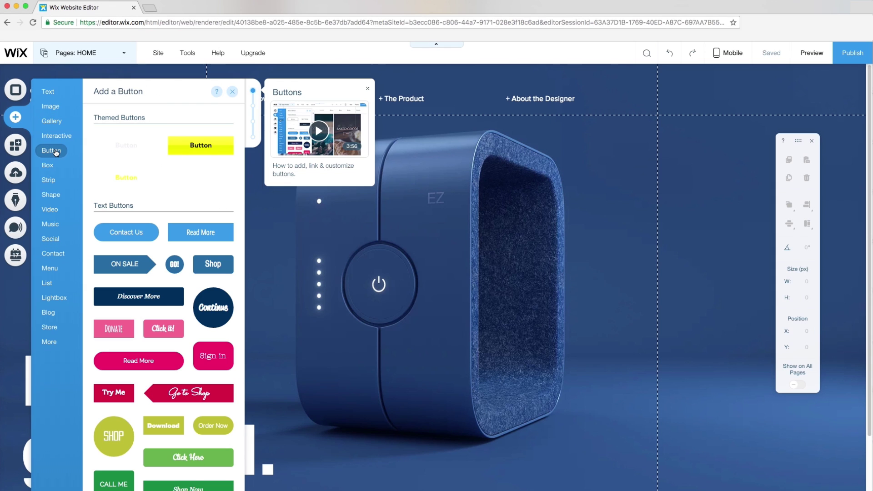
- Add a "Subscribe for Updates" button to the homepage and link it to the Subscribe for Updates lightbox
drag(135, 232, 494, 288)
text(pdates)
click(586, 370)
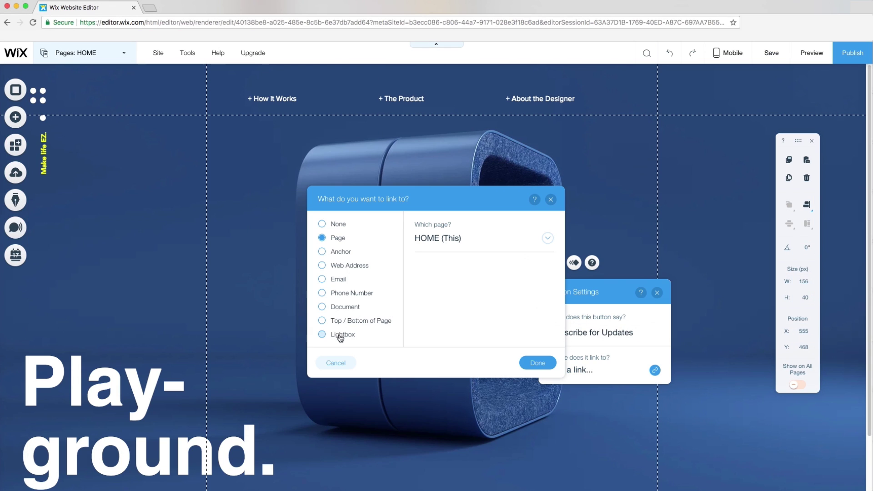
click(458, 247)
click(455, 284)
click(538, 362)
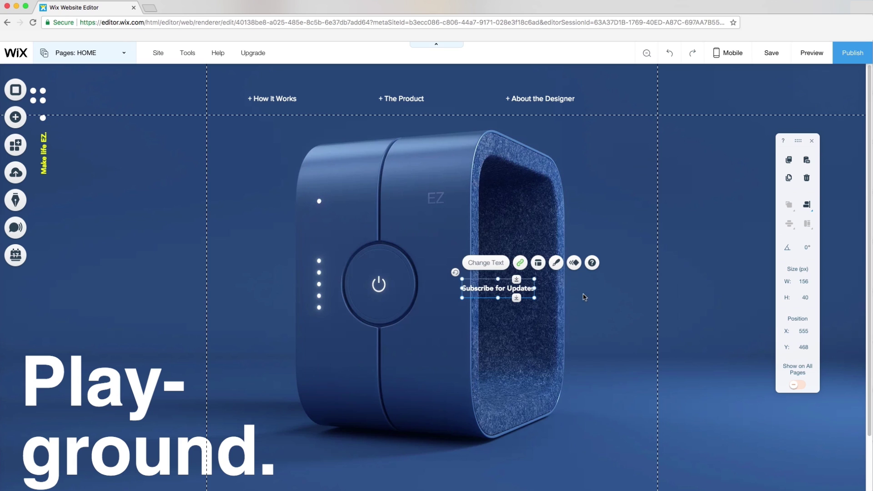
- Rotate the "Subscribe for Updates" button to 270° and pin it to the middle of the screen's right edge
right_click(501, 313)
click(529, 258)
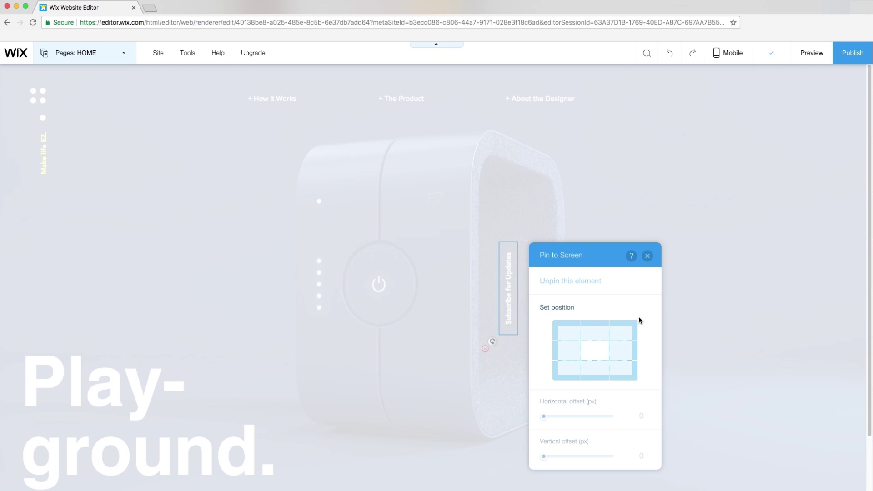
click(648, 256)
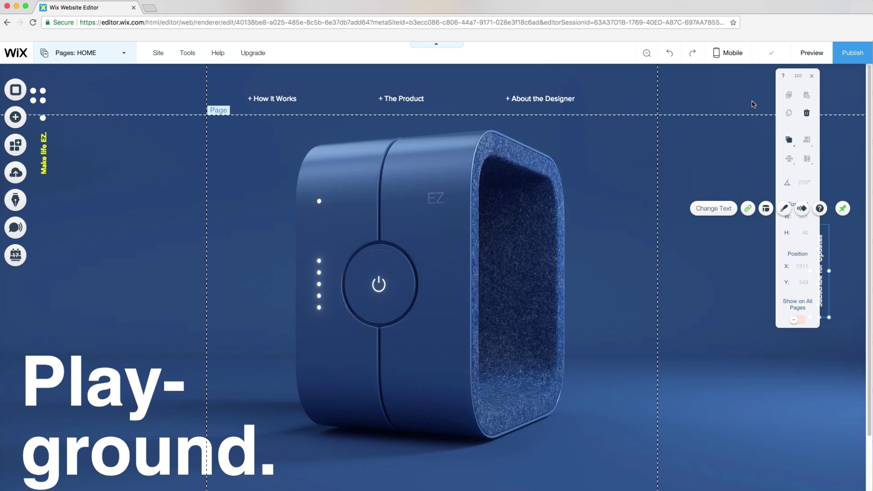
- Add a yellow "+" button above the subscribe text, link it to the Subscribe for Updates lightbox, and test it in preview
click(15, 117)
drag(121, 141, 610, 314)
click(687, 396)
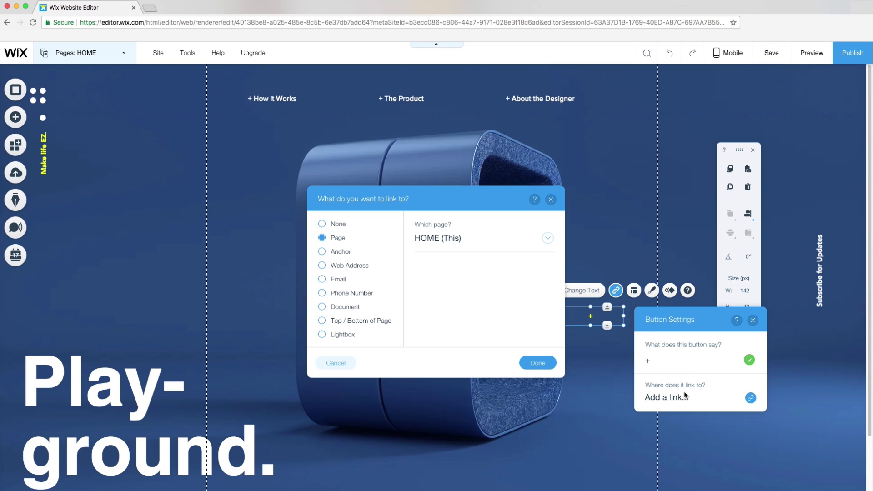
click(482, 240)
click(456, 287)
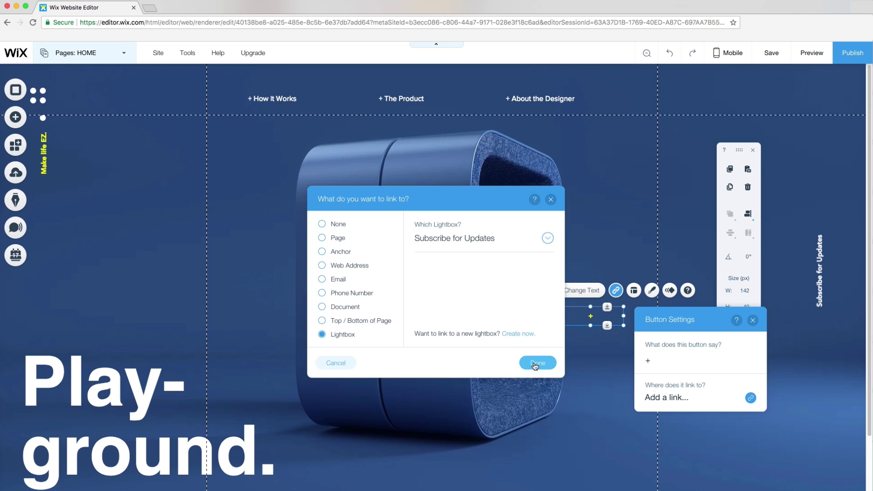
click(536, 362)
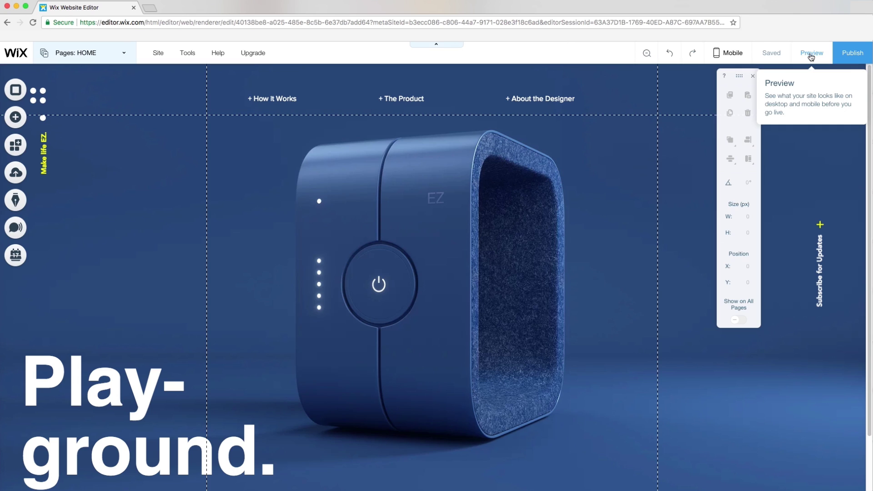
click(812, 53)
click(819, 245)
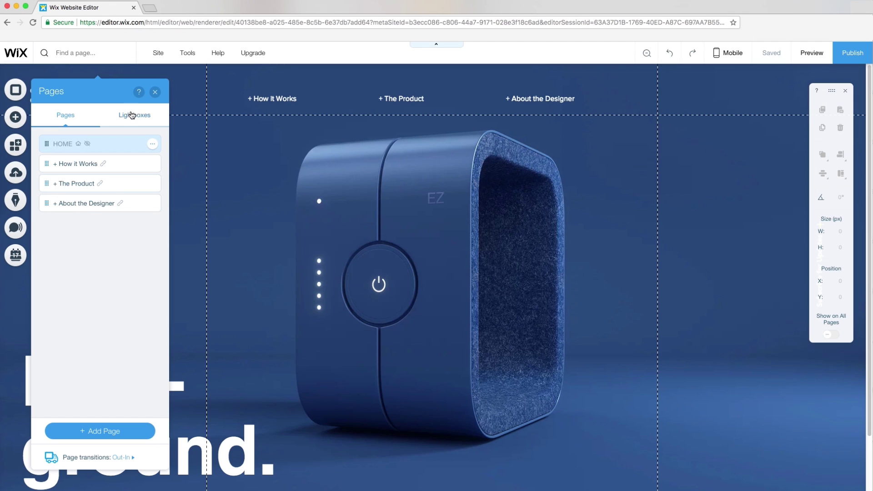
- Add a new lightbox to the site from the lightbox templates
click(131, 115)
click(91, 456)
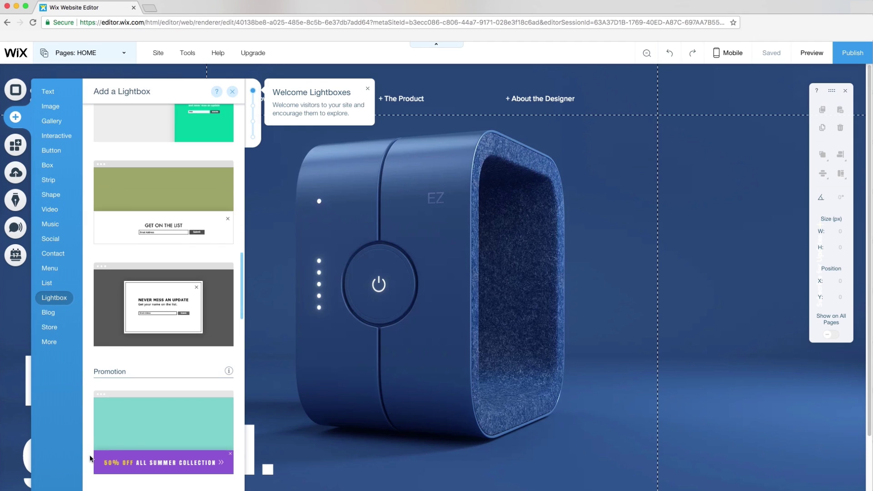
scroll(89, 458, down, 1)
click(164, 289)
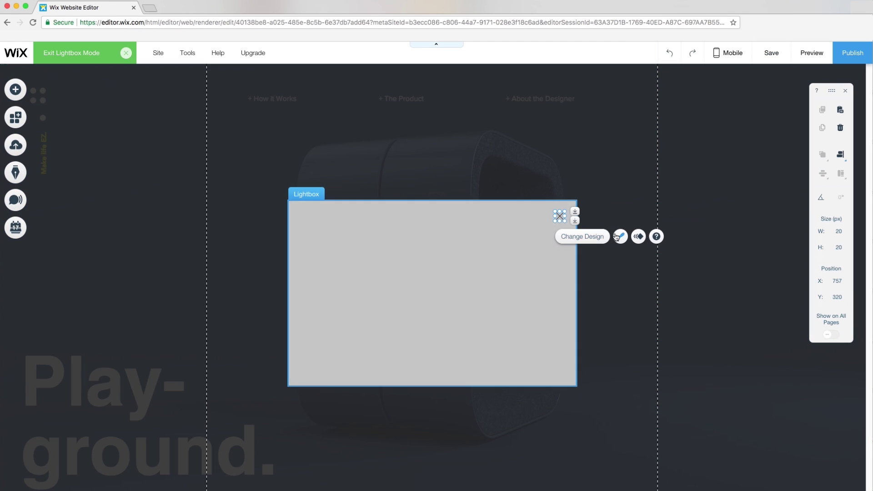
- Restyle the new lightbox's close icon as a larger white X and enlarge the lightbox
click(617, 237)
click(556, 218)
drag(288, 387, 235, 401)
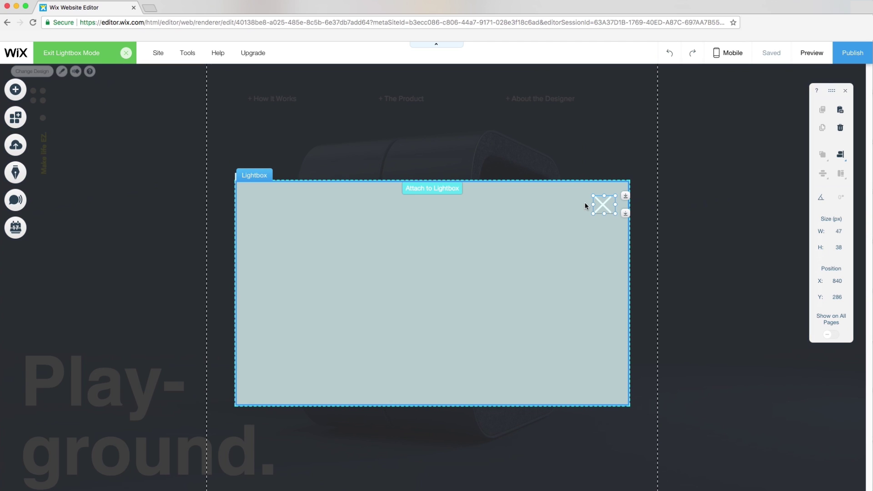
- Add the red product image from the playground folder to the new lightbox
click(15, 90)
click(53, 107)
click(169, 150)
click(137, 276)
click(253, 310)
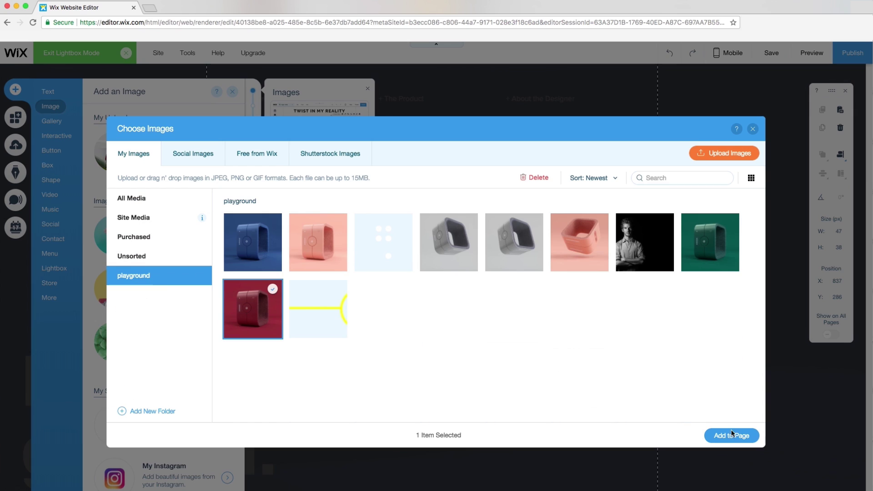
click(732, 432)
- Enlarge the lightbox further and resize the red product image to fill the full height of its left part
drag(572, 241, 481, 242)
drag(401, 258, 357, 263)
drag(328, 335, 327, 408)
drag(422, 293, 379, 294)
click(459, 300)
drag(630, 293, 648, 294)
drag(432, 405, 433, 420)
drag(318, 300, 299, 287)
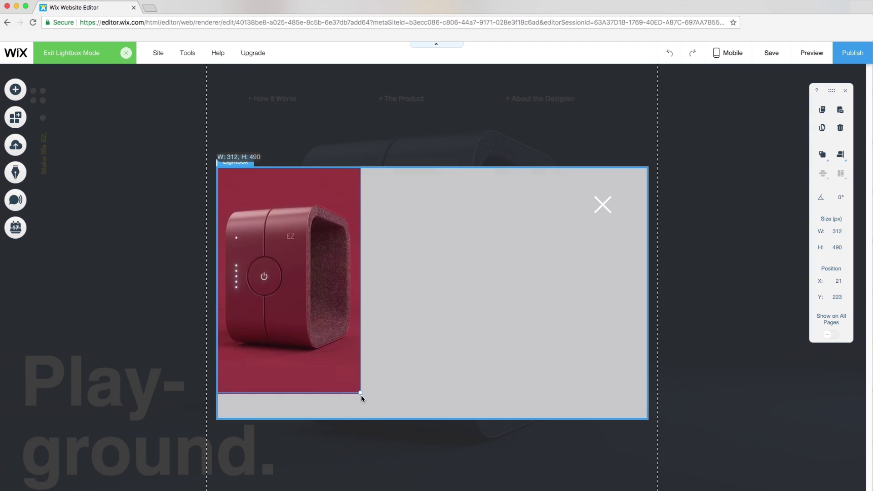
drag(361, 396, 378, 419)
- Crop the red product image, zooming in slightly and shifting the product right within the frame
click(385, 248)
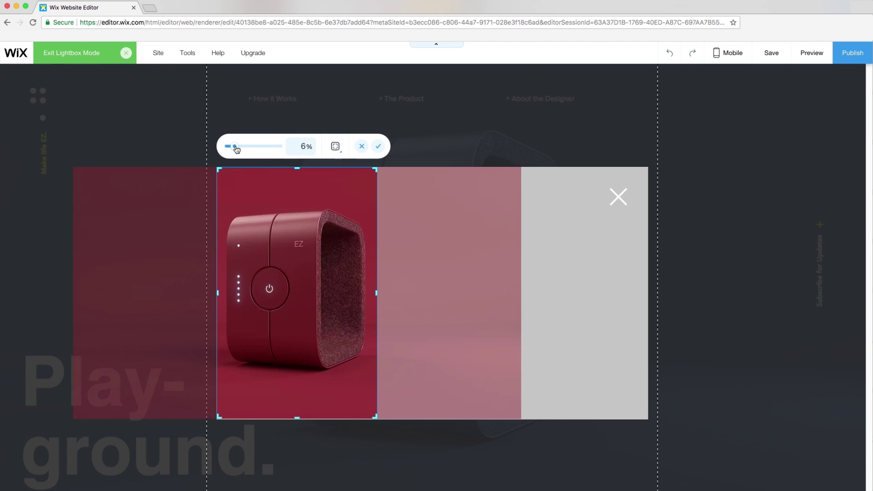
drag(231, 148, 233, 148)
drag(245, 254, 305, 253)
drag(234, 148, 235, 148)
click(377, 147)
- Add the heading "To pre-order your own EZ, provide the following information:" and place a contact form below it
click(20, 92)
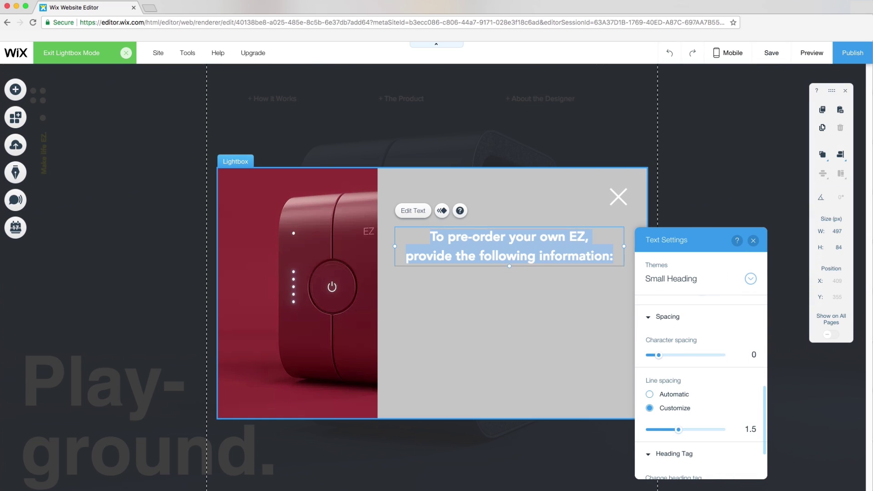
click(16, 90)
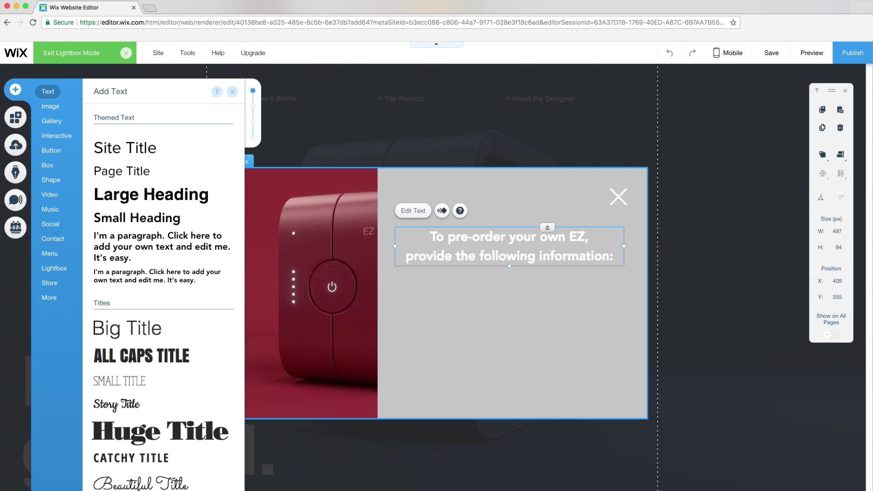
click(53, 238)
drag(175, 228, 490, 319)
- Apply a different preset design to the pre-order contact form
click(448, 272)
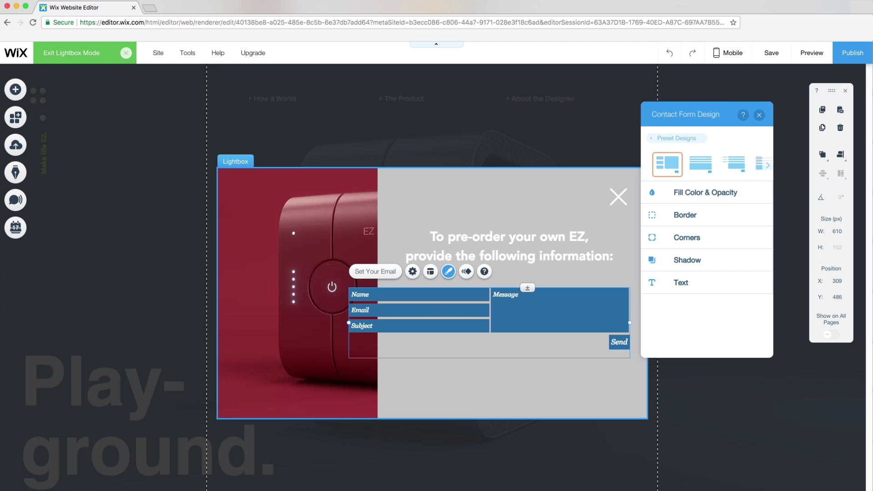
click(768, 165)
click(745, 165)
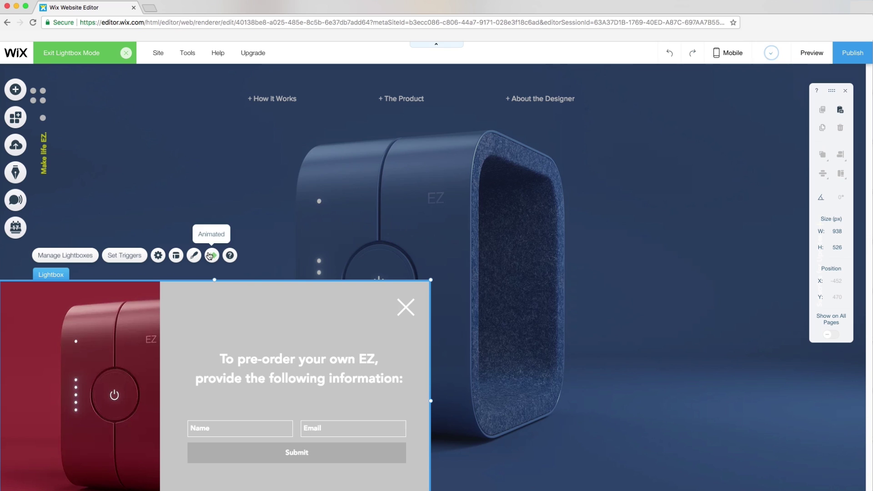
- Apply the Reveal animation from the left, lasting 1.2 seconds, to the pre-order lightbox
click(210, 255)
click(468, 299)
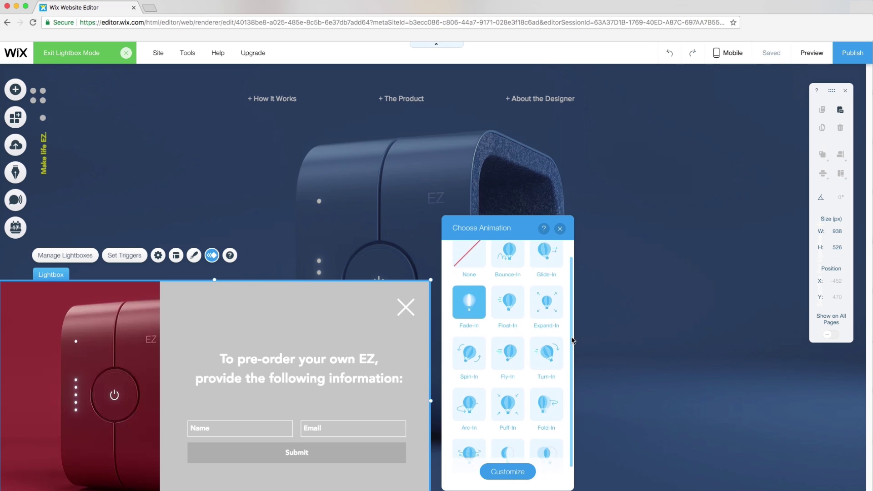
scroll(537, 409, down, 1)
click(508, 432)
click(506, 470)
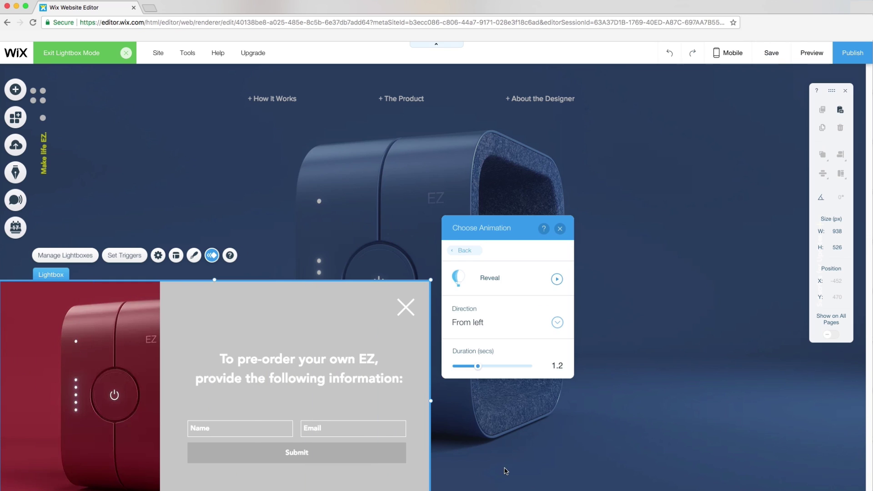
click(560, 229)
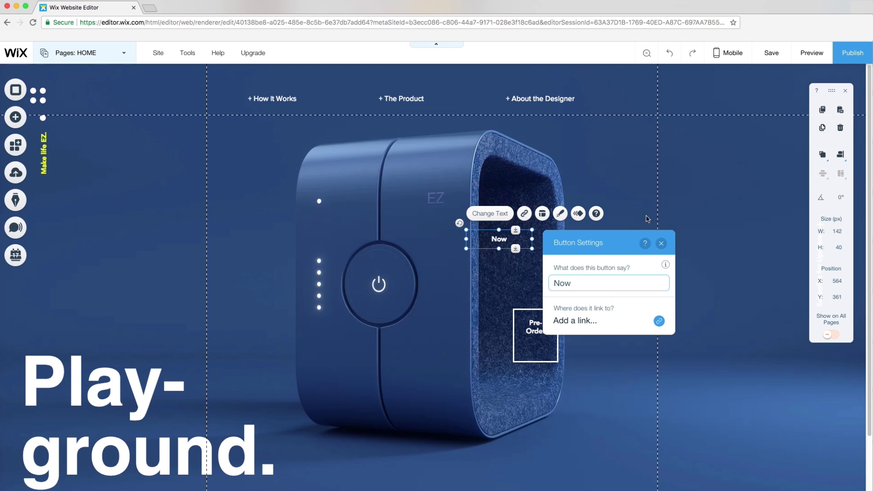
- Link the homepage's "Now" button to the pre-order lightbox
click(596, 321)
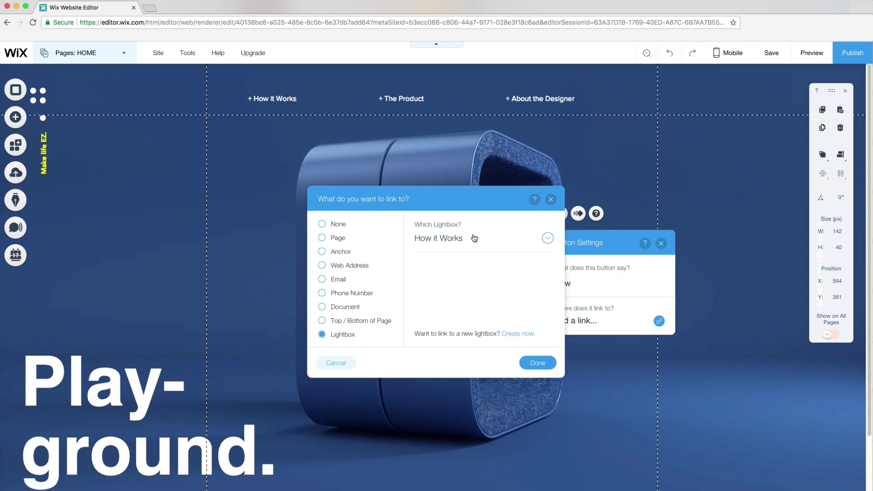
click(474, 237)
click(439, 306)
click(539, 362)
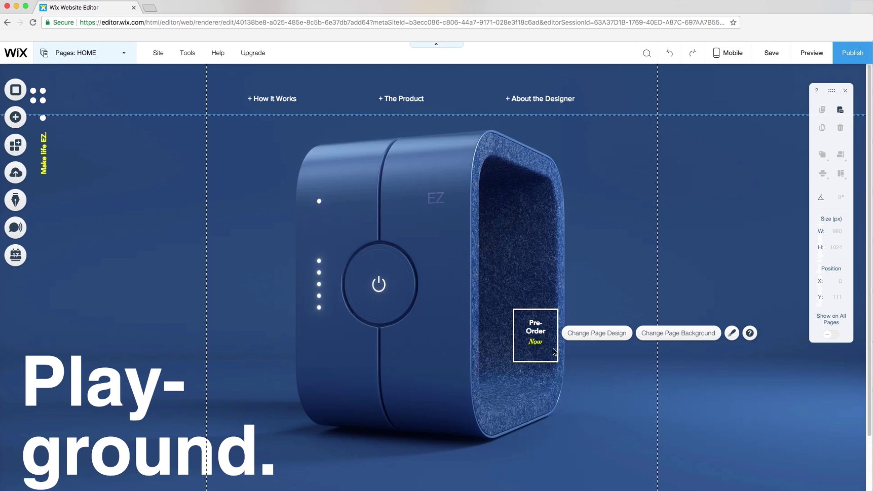
- Pin the "Pre-Order Now" box to the bottom-right corner of the screen and test it in preview
right_click(541, 346)
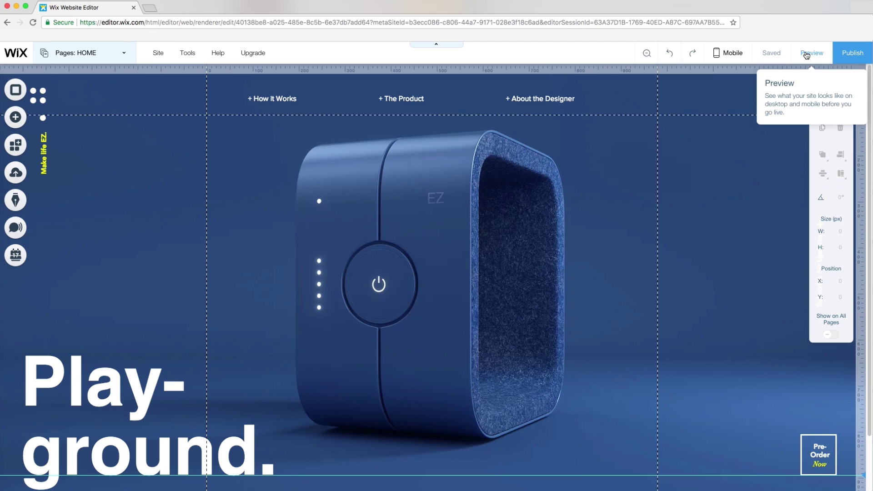
click(813, 52)
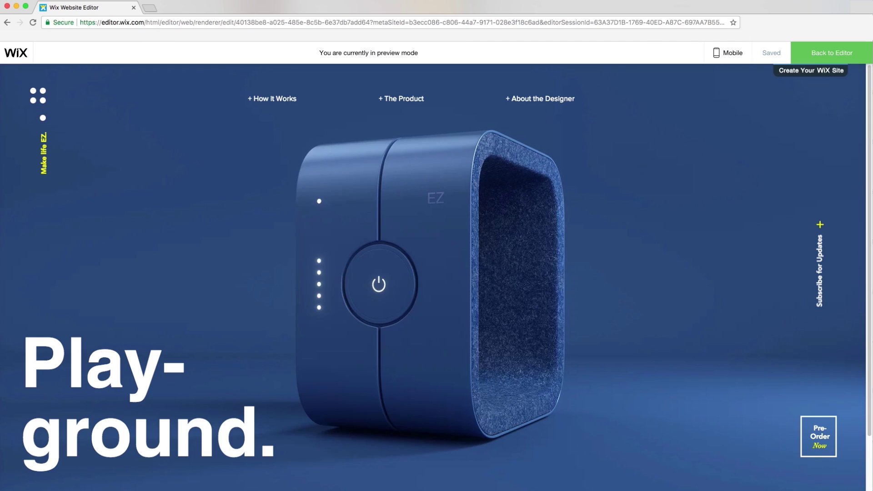
click(820, 448)
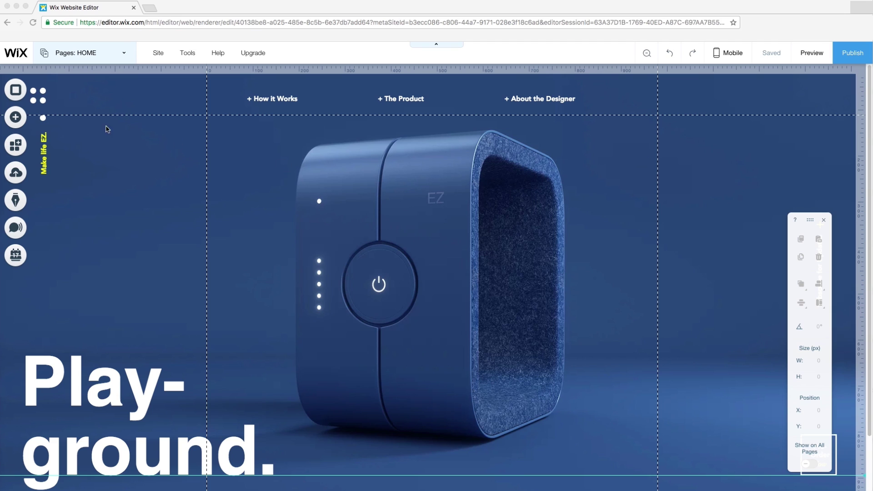
- Add a slideshow to the homepage and shrink it to about 341 by 312 px over the product's right side
click(15, 118)
mouse_move(53, 136)
drag(191, 213, 538, 341)
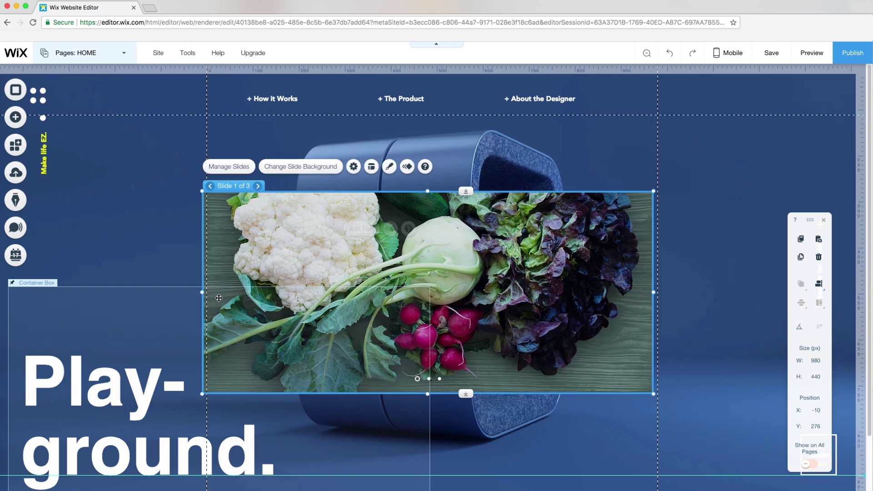
drag(203, 395, 496, 336)
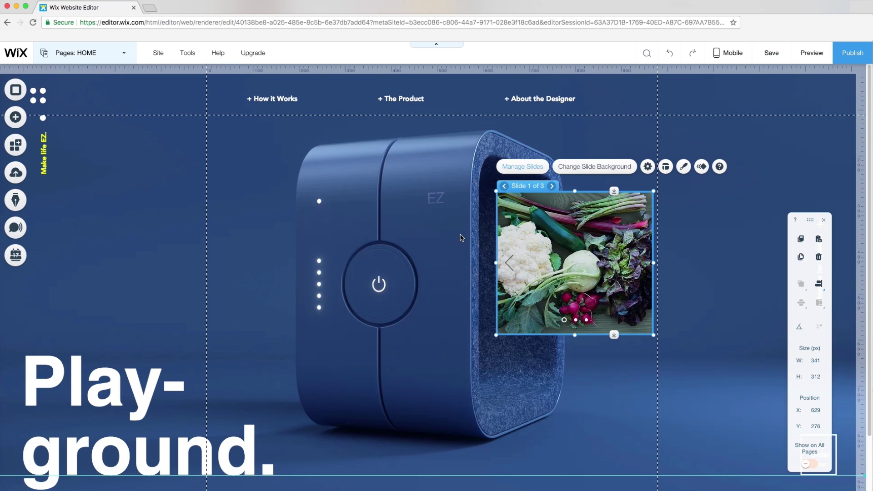
- Delete two of the slideshow's three slides
click(523, 166)
click(782, 272)
click(811, 300)
click(782, 250)
click(802, 277)
- Replace the slide's vegetable photo with a white colour background and make it fully transparent
click(595, 166)
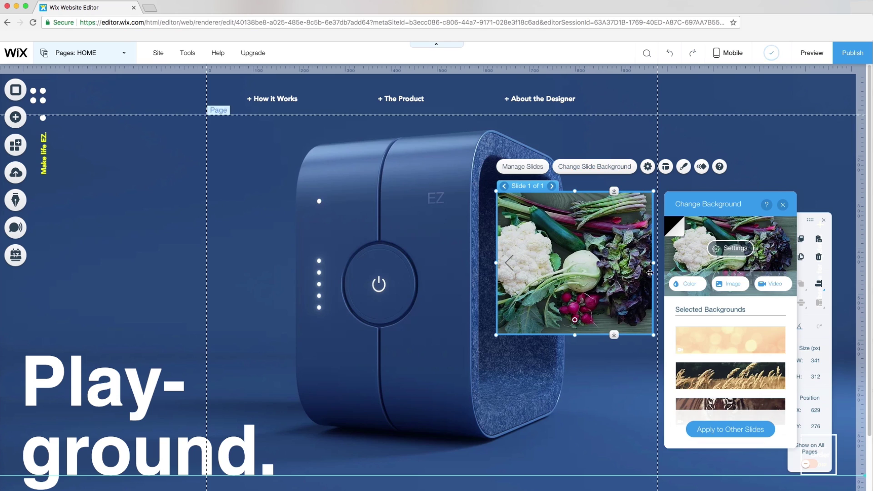
click(688, 287)
click(706, 412)
click(781, 296)
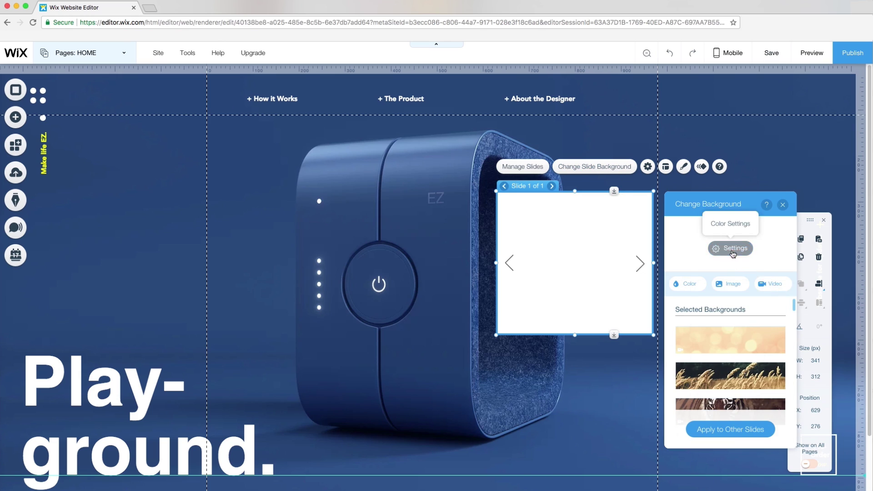
click(732, 252)
drag(678, 267, 676, 264)
- Hide the slideshow's navigation arrows and slide buttons
click(665, 166)
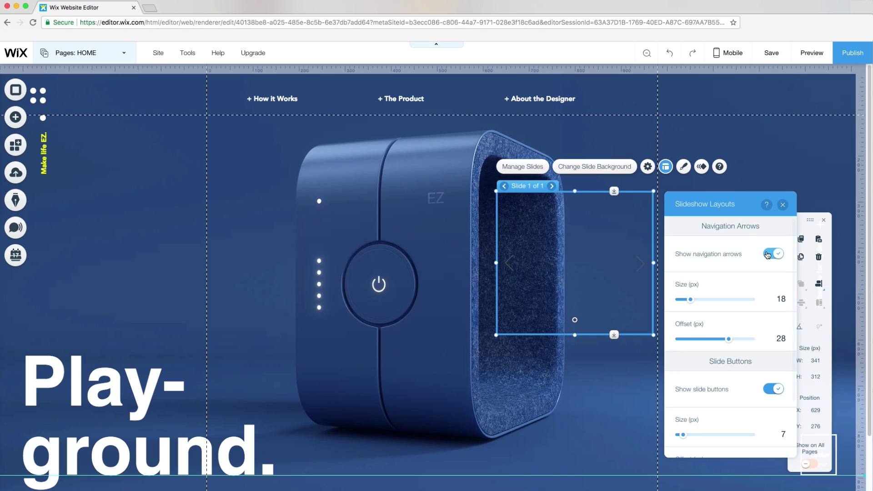
click(779, 254)
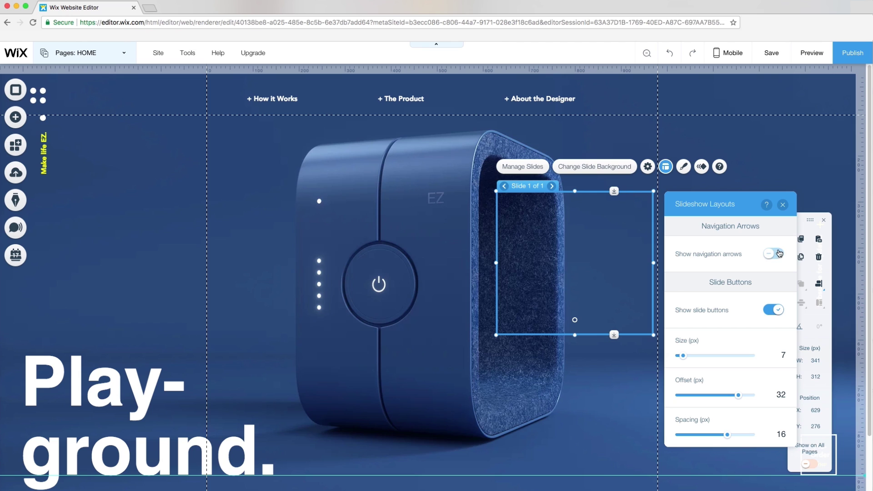
click(777, 311)
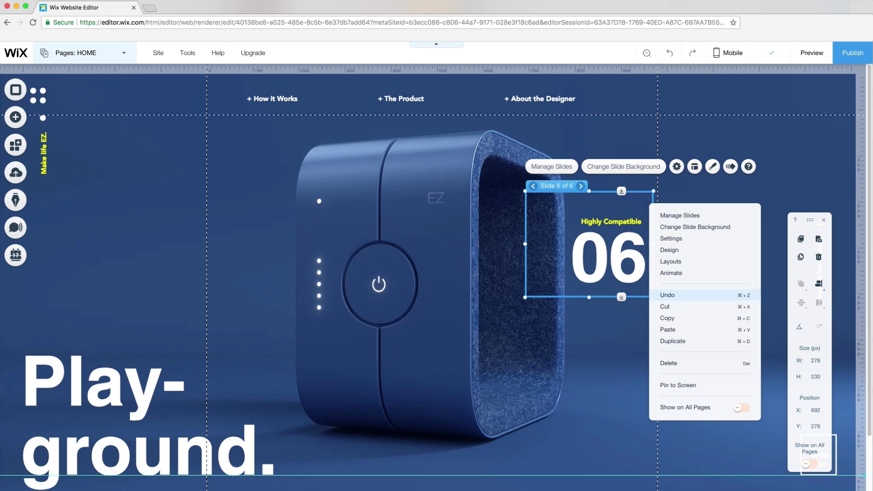
- Pin the numbered feature slideshow to the screen near the page's top-right corner and adjust its horizontal and vertical offsets
click(678, 386)
click(757, 281)
drag(684, 365, 693, 365)
drag(684, 406, 681, 405)
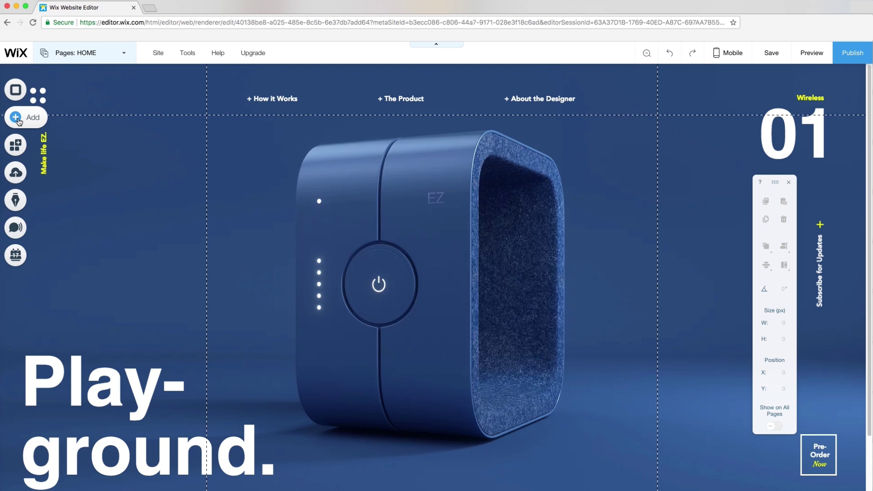
- Add the Fresh Market box slideshow to the homepage over the product image
click(19, 121)
click(52, 137)
scroll(132, 214, down, 8)
drag(132, 217, 440, 266)
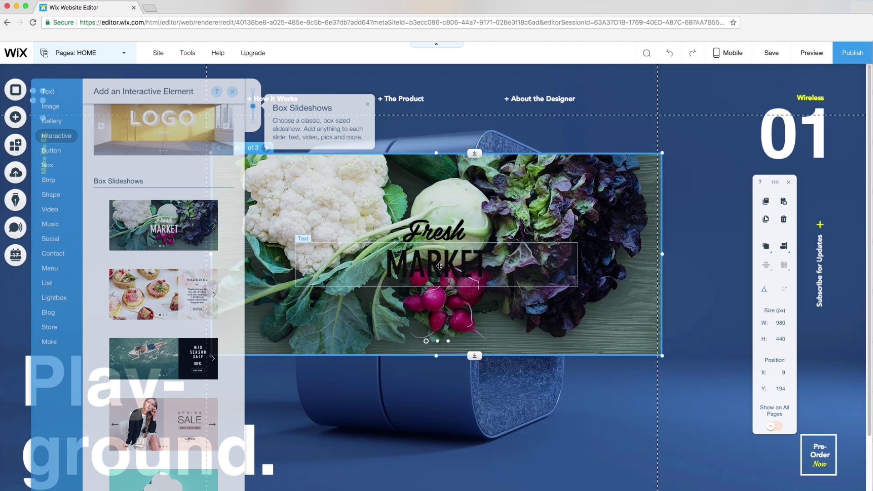
- Replace the new slideshow's vegetable photo with a solid colour background and make it fully transparent
click(310, 128)
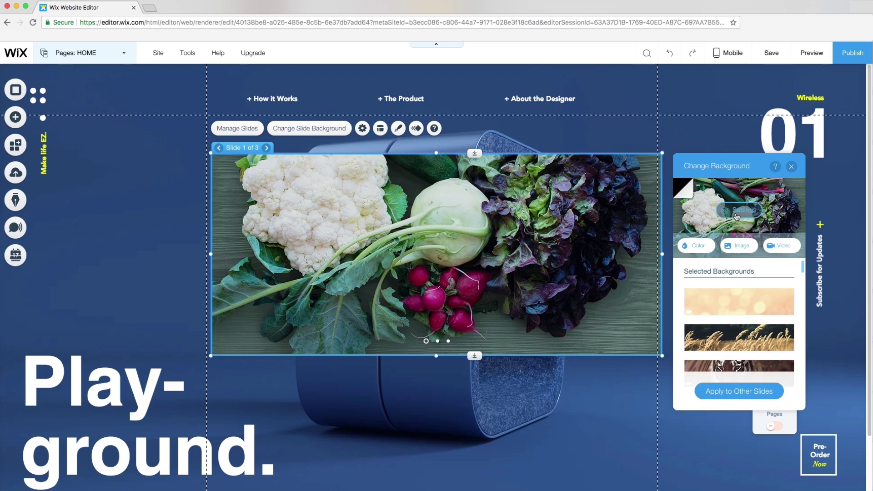
click(697, 245)
click(702, 332)
click(744, 212)
drag(739, 227, 685, 228)
- Hide the new slideshow's navigation arrows and slide buttons
click(381, 129)
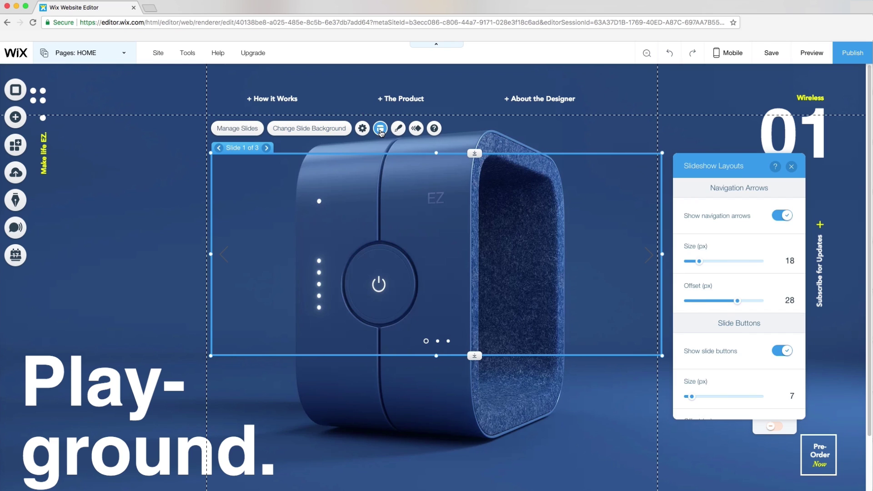
click(782, 215)
click(782, 272)
click(792, 167)
- Shrink the new slideshow to about 210 by 55 px and reduce it to two slides
drag(662, 356, 308, 178)
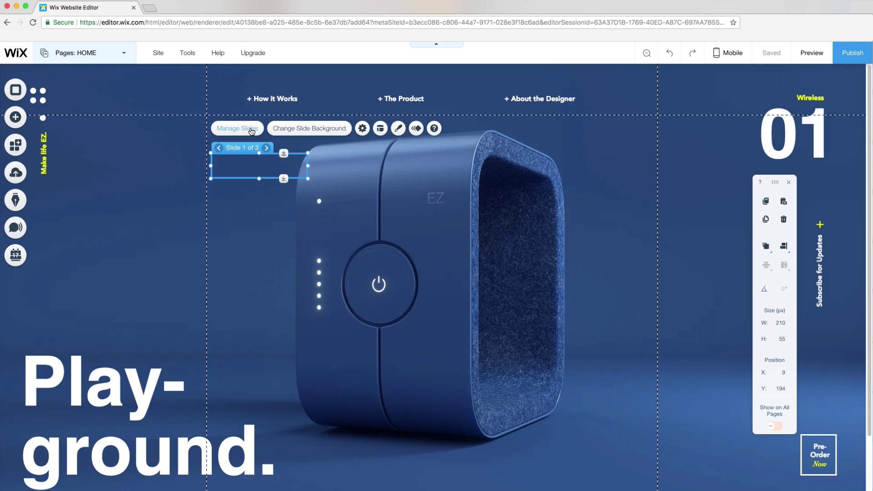
click(237, 129)
click(453, 211)
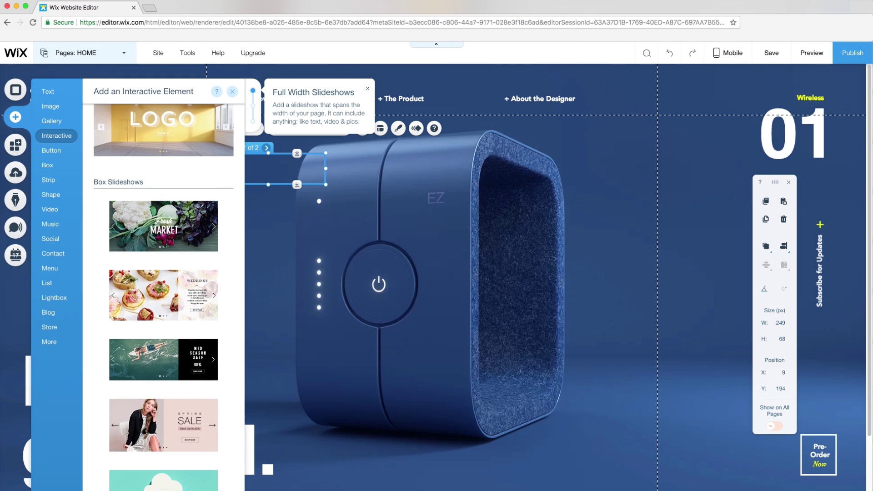
- Add a social bar to the page and open the free Wix social icons to choose icons for its links
click(51, 239)
drag(164, 283, 359, 289)
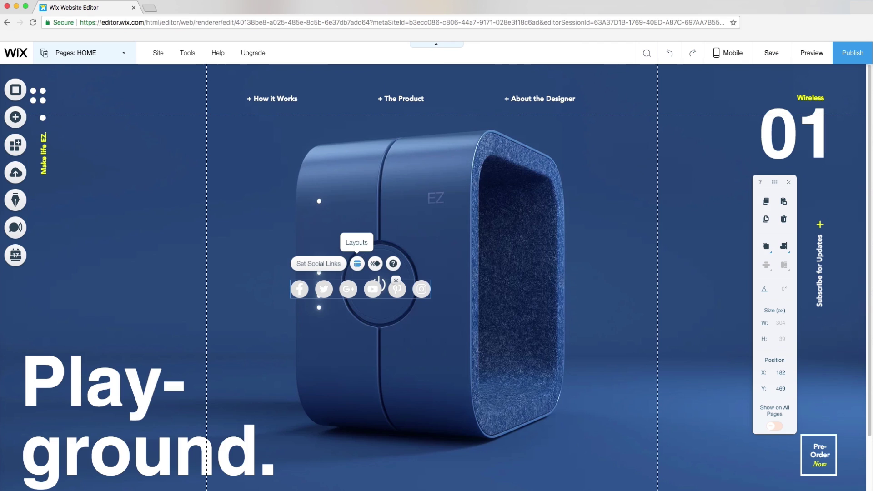
click(318, 263)
click(619, 140)
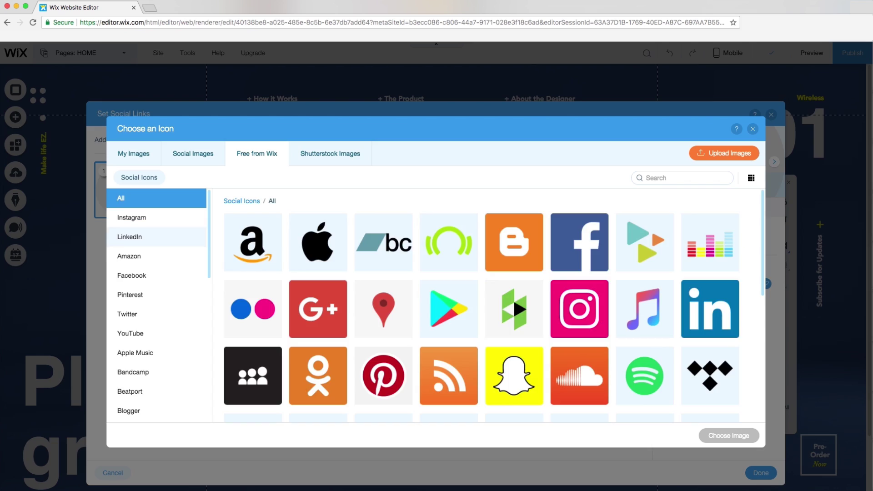
scroll(157, 315, down, 1)
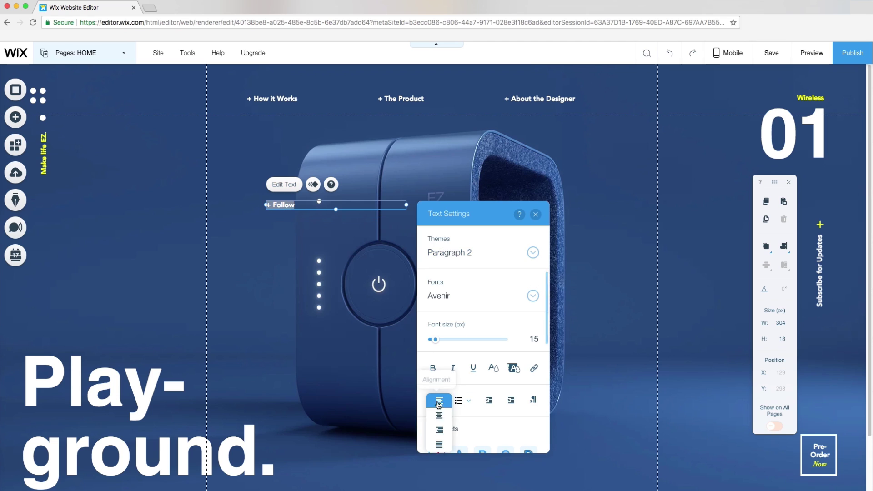
- Fit the "+ Follow" text inside the small slideshow's first slide and switch to its second slide
drag(406, 205, 267, 167)
click(280, 148)
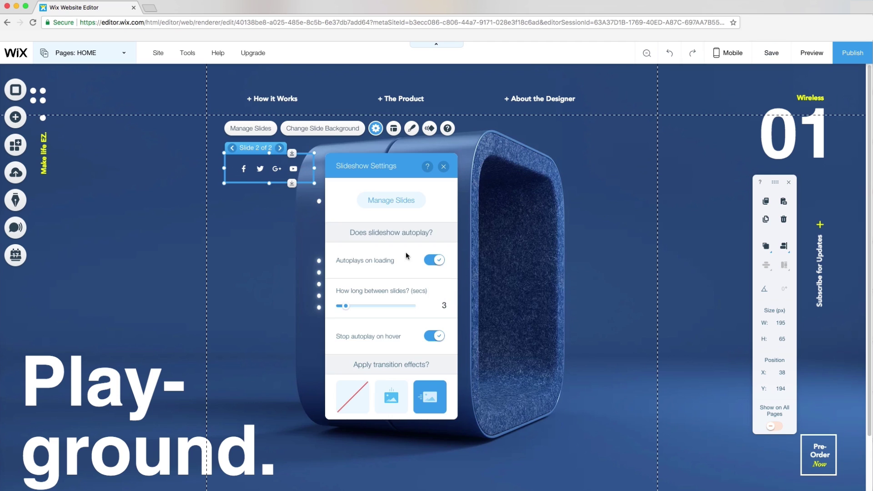
- Turn off stopping autoplay on hover and apply the In & Out transition to the Follow slideshow
scroll(406, 255, down, 3)
click(434, 272)
scroll(437, 273, down, 3)
click(387, 310)
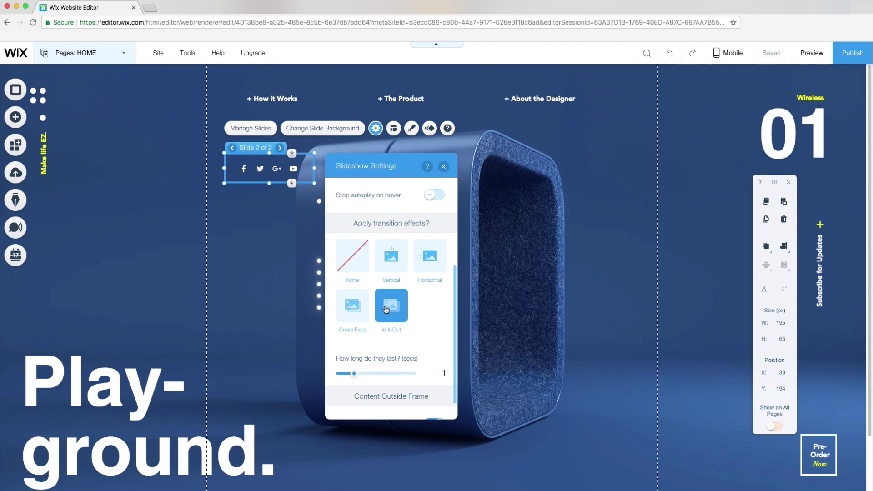
click(444, 167)
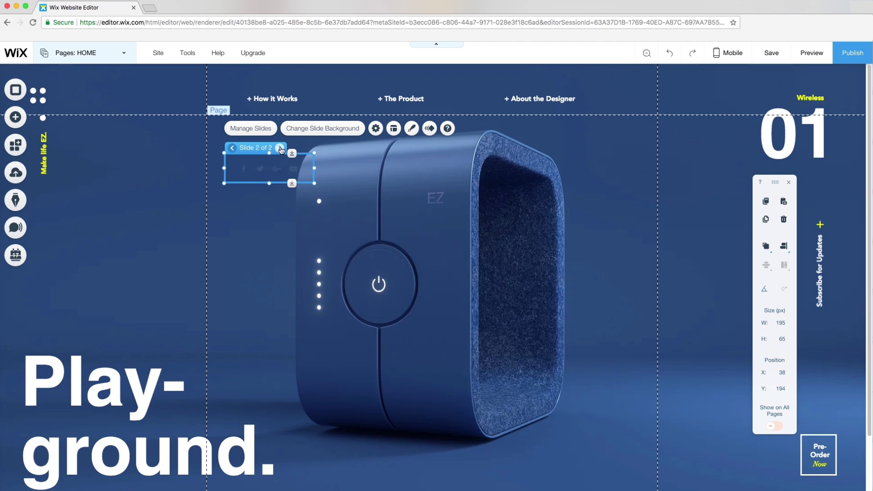
- Pin the Follow slideshow to the screen's bottom-right corner with a 189 px horizontal offset and preview the site
right_click(311, 186)
click(336, 386)
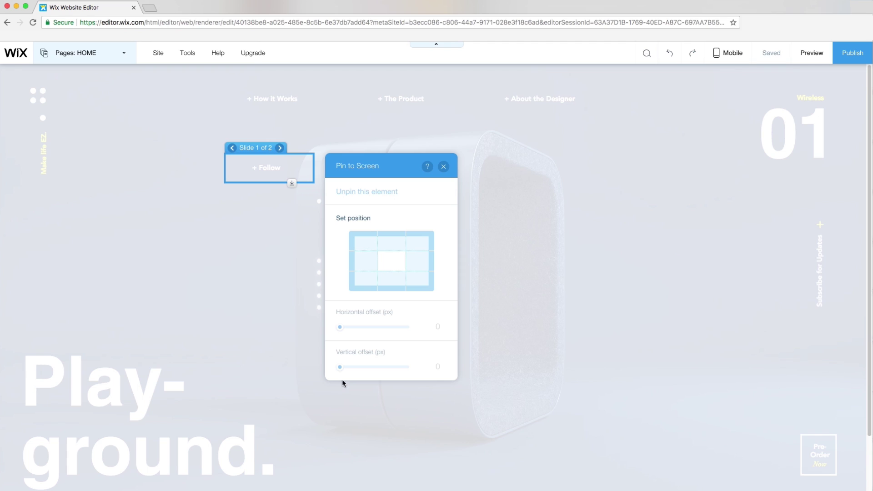
click(415, 291)
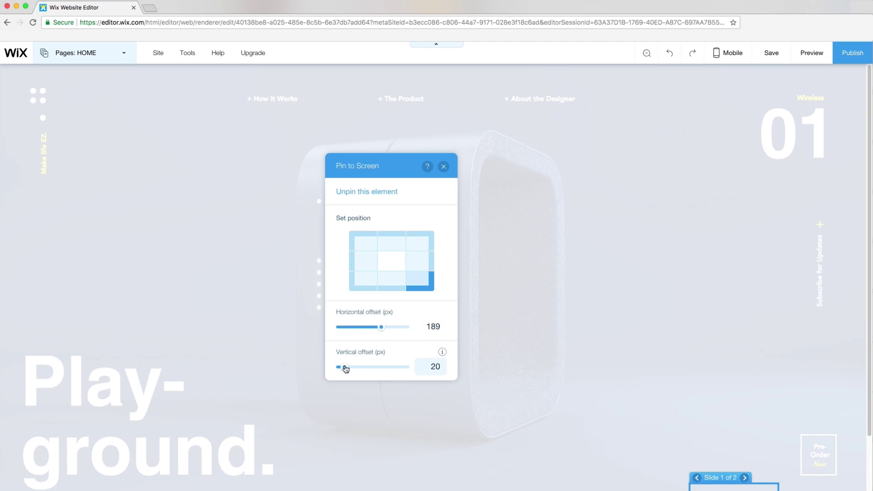
click(681, 82)
click(812, 53)
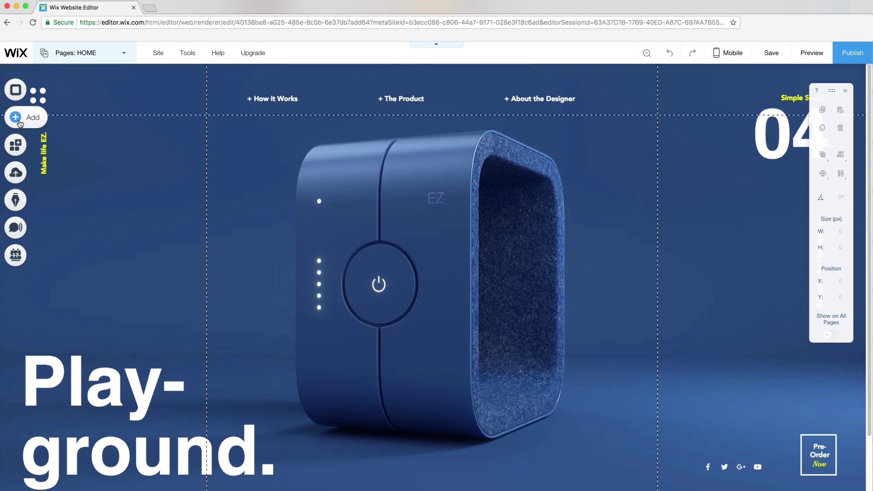
- Add the hover box with the bearded man's photo to the homepage over the product
click(15, 117)
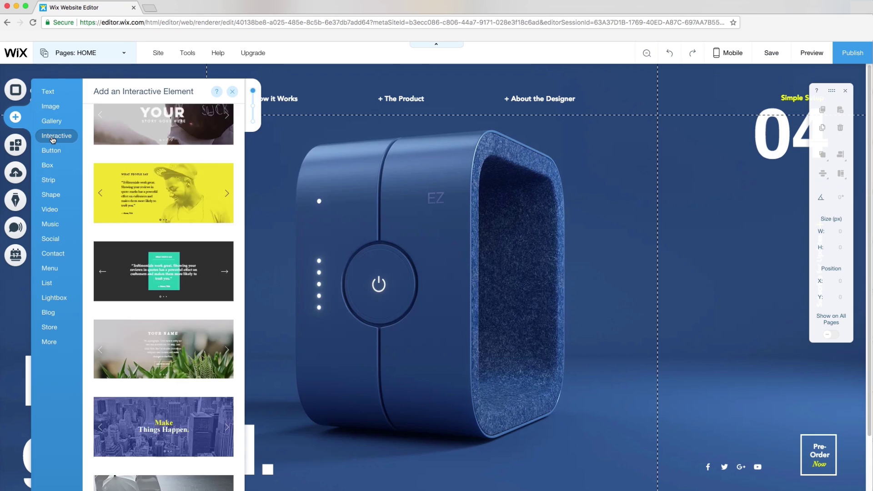
scroll(200, 205, down, 5)
drag(212, 170, 491, 252)
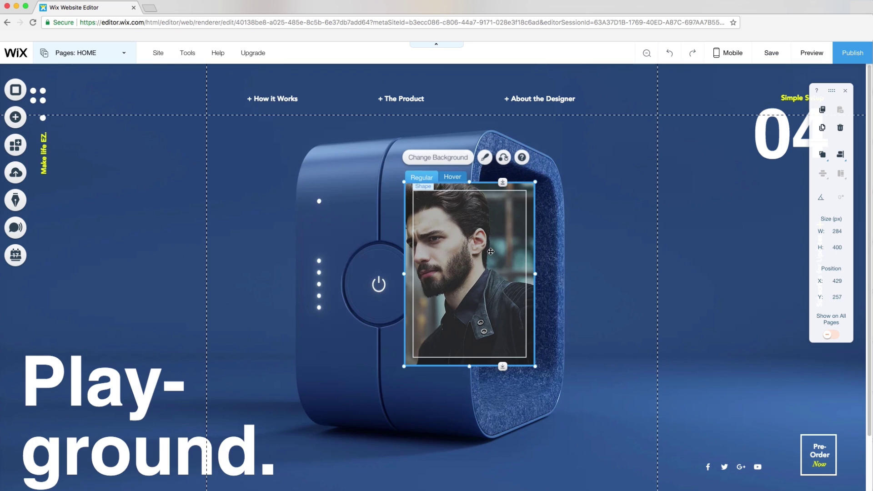
- Set the hover box's image opacity to 0% and make the colour behind the image transparent
click(457, 157)
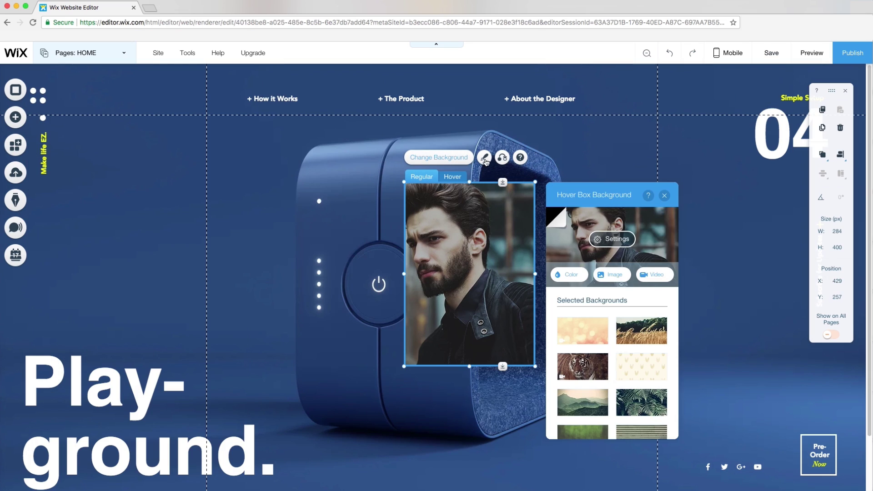
click(616, 238)
drag(610, 258, 559, 257)
drag(610, 294, 563, 295)
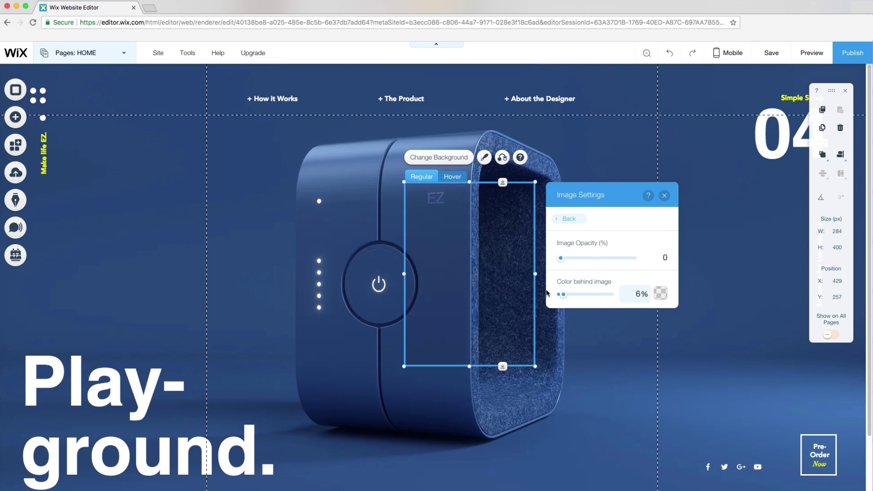
click(664, 196)
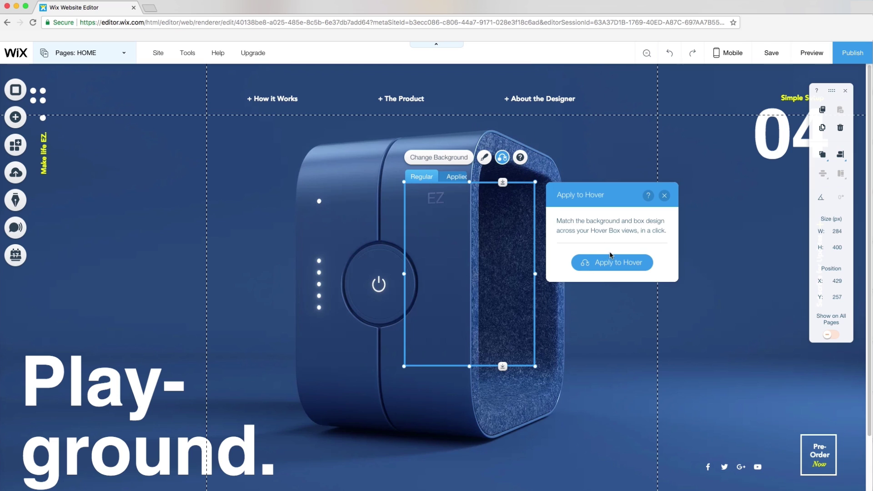
- Match the hover view to the transparent regular view and remove its frame and SHOP MENS text
click(454, 177)
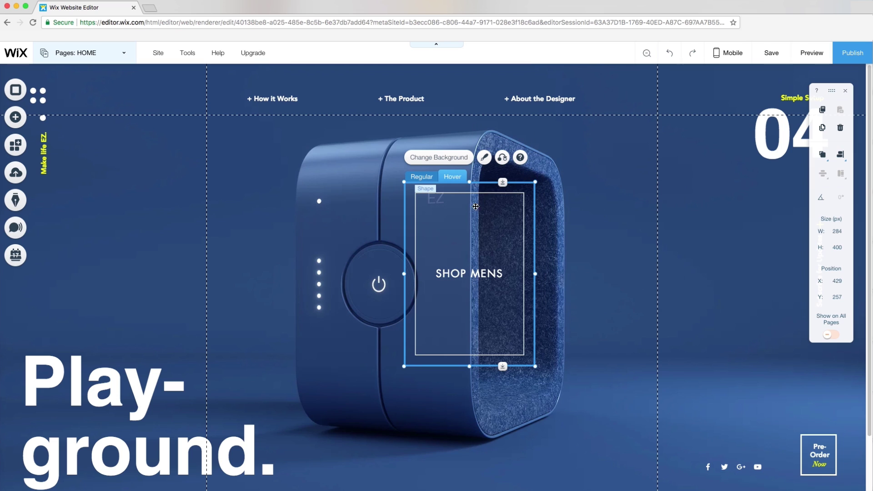
click(478, 270)
click(422, 179)
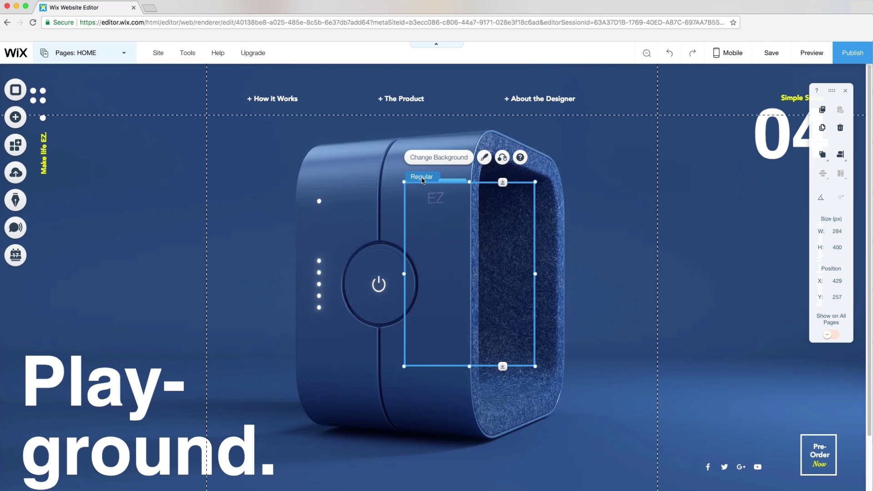
- Add the yellow circle image to the hover box's upper-left corner and enlarge its hover version to about 82 by 81 px
click(16, 119)
click(53, 106)
click(164, 142)
click(209, 277)
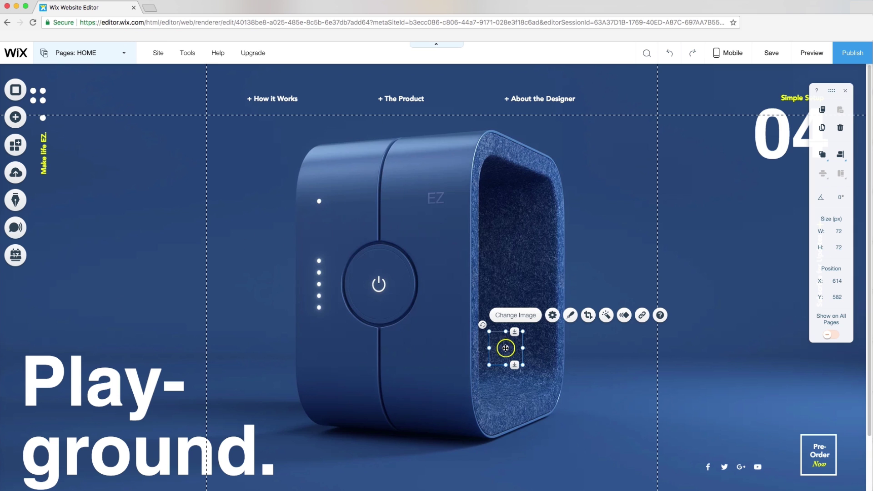
drag(505, 348, 431, 206)
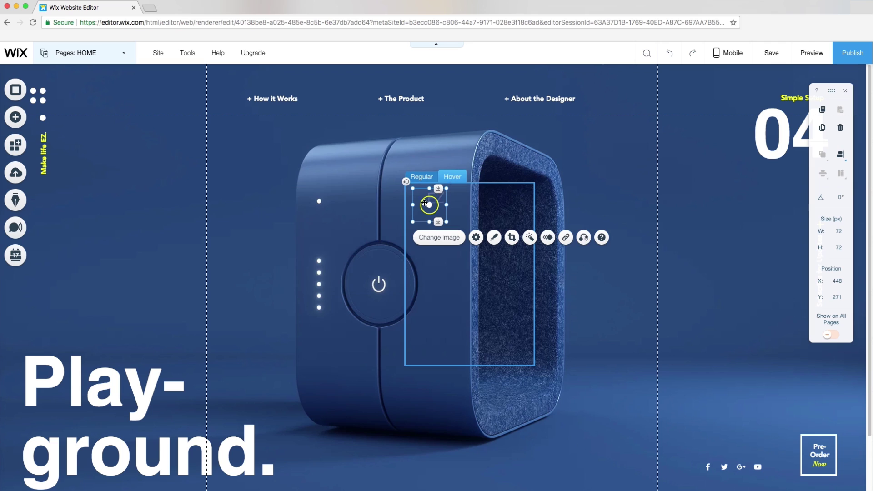
drag(446, 222, 437, 215)
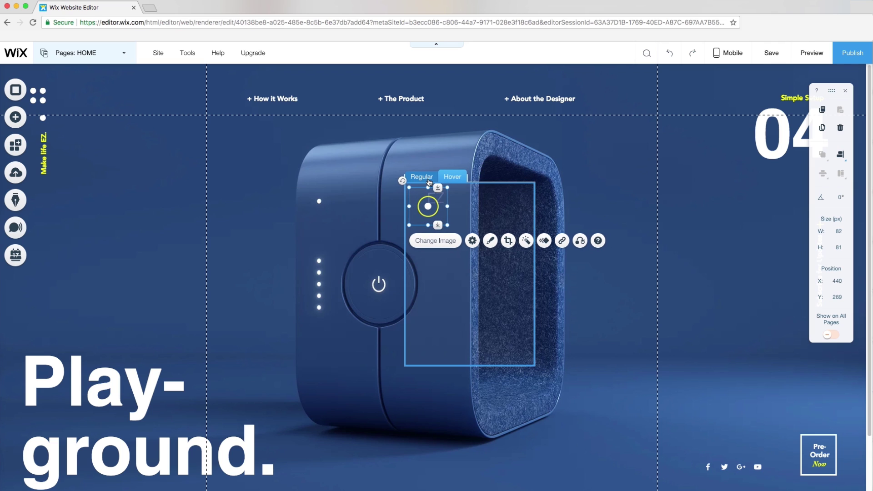
- Add paragraph text to the hover view reading "Control your home environment from the palm of your hand. Make life EZ."
click(15, 117)
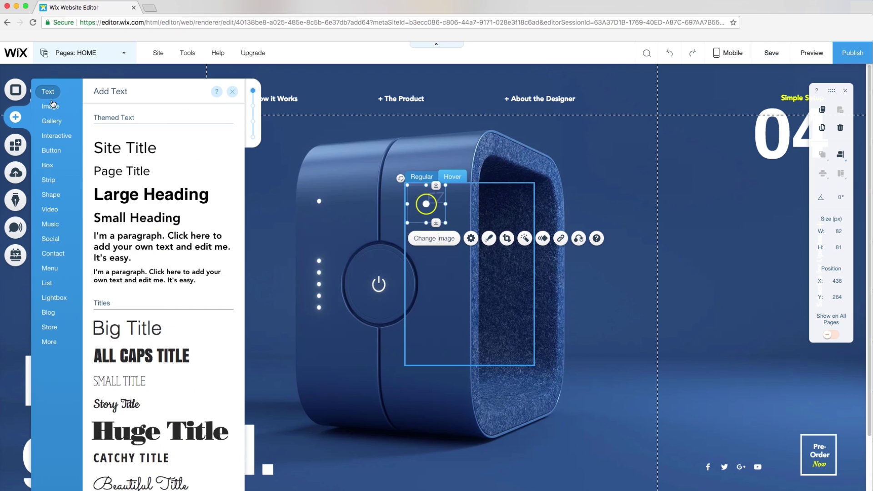
drag(164, 245, 452, 259)
drag(452, 259, 462, 242)
click(441, 207)
text(Control your home environment from the palm of your hand. Make life EZ.)
- Format the hover text in white with "Make life EZ." in yellow and fit it below the circle
key(super+a)
drag(509, 279, 531, 279)
drag(420, 279, 408, 279)
double_click(408, 278)
key(BackSpace)
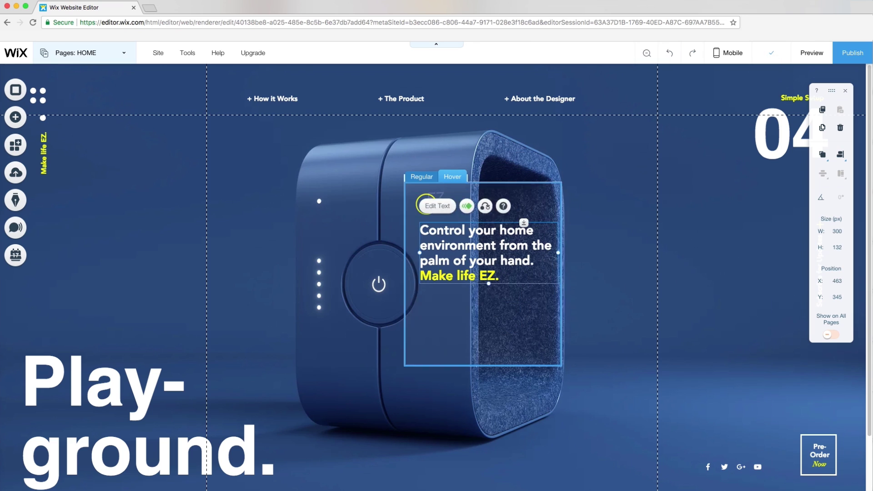
- Pin the hover box, sized 342 by 245 px, to the screen beside the product's right side and preview the site
right_click(544, 182)
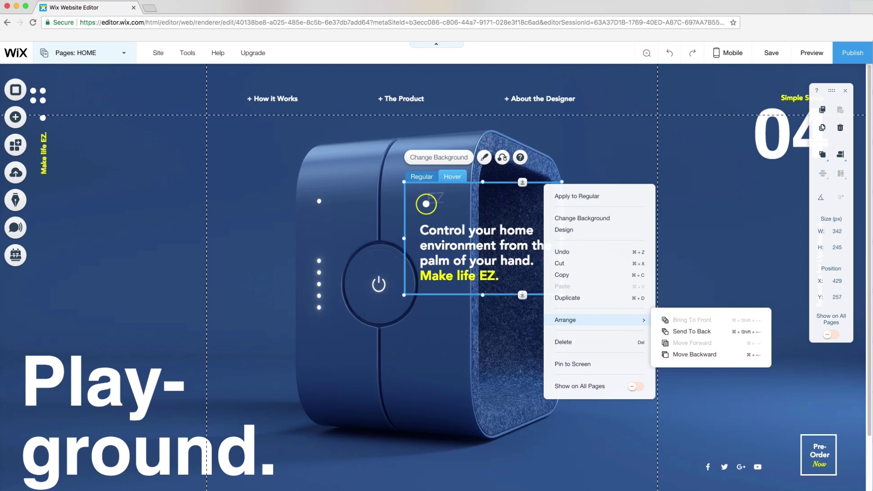
click(570, 367)
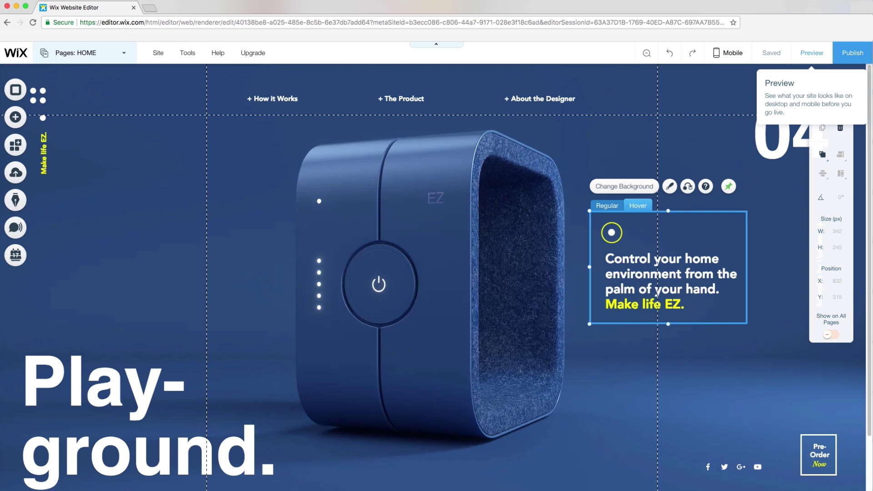
click(812, 52)
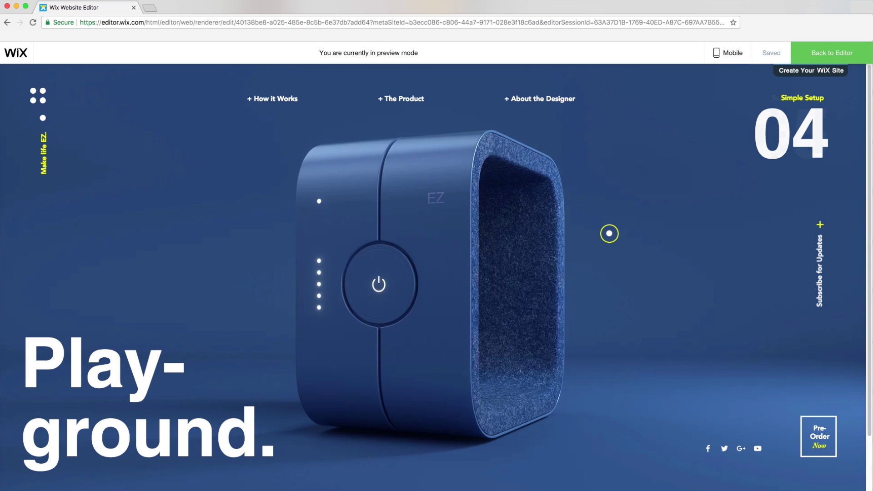